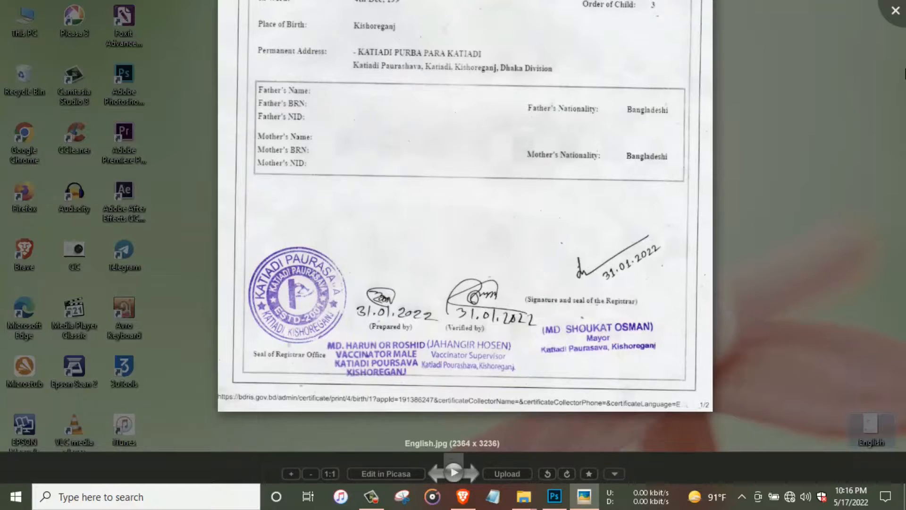
Step: Close the image preview, open English.jpg from the desktop in Photoshop, and duplicate its Background layer
click(894, 12)
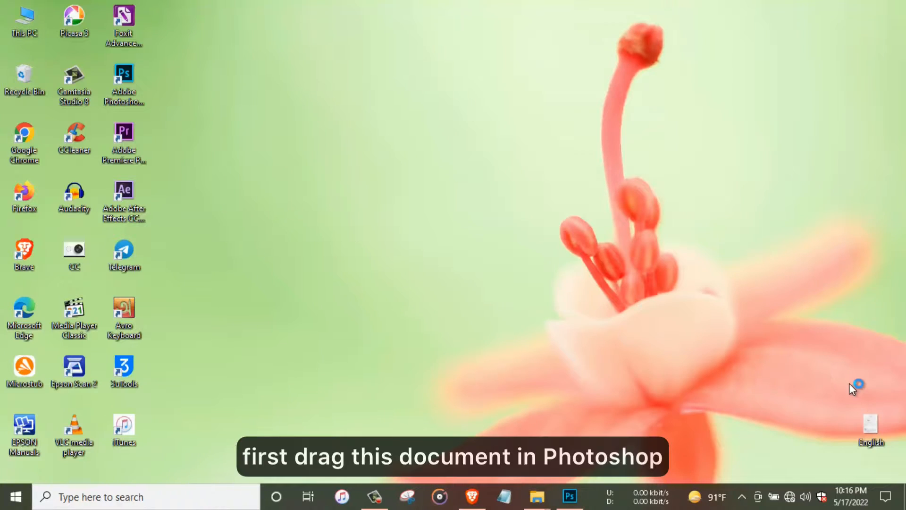
drag(873, 430, 484, 444)
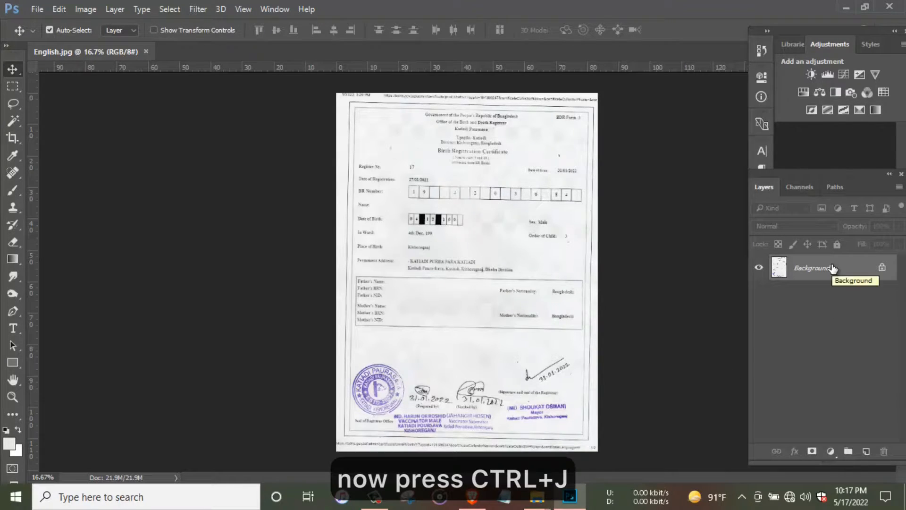
key(ctrl+j)
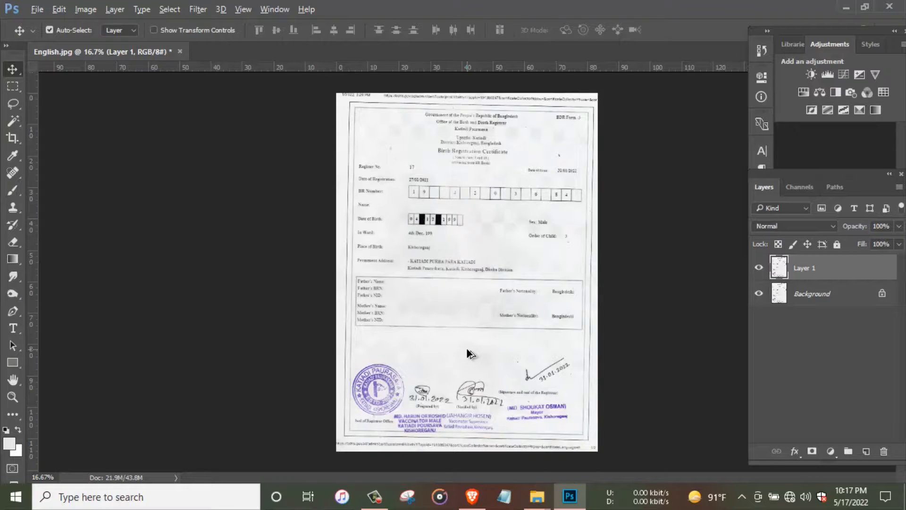
Step: Add a Color Balance adjustment above Layer 1 with midtones Cyan–Red at -40 and Yellow–Blue at +40
scroll(463, 362, up, 3)
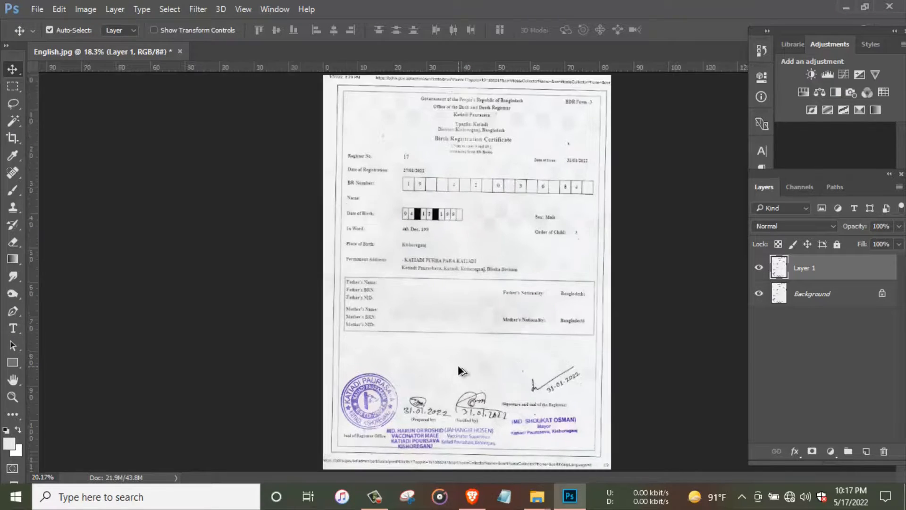
scroll(462, 364, down, 3)
scroll(468, 377, down, 1)
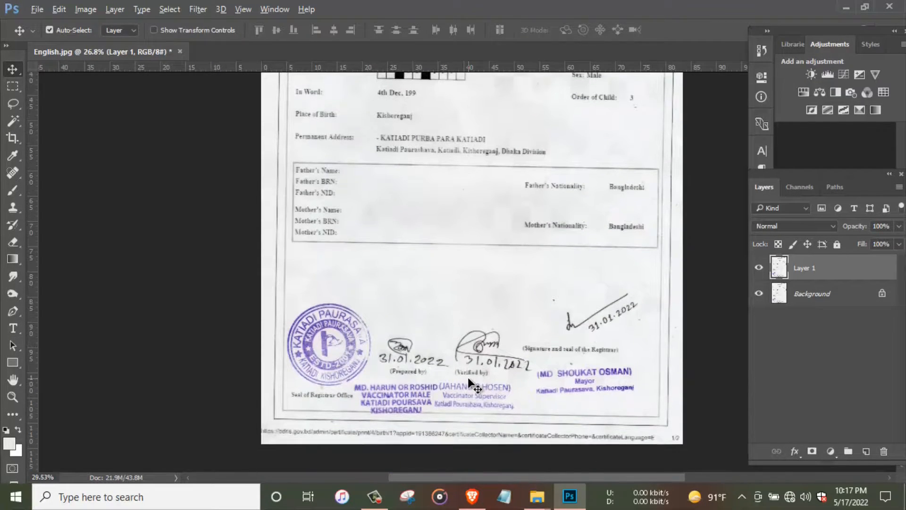
scroll(468, 378, up, 1)
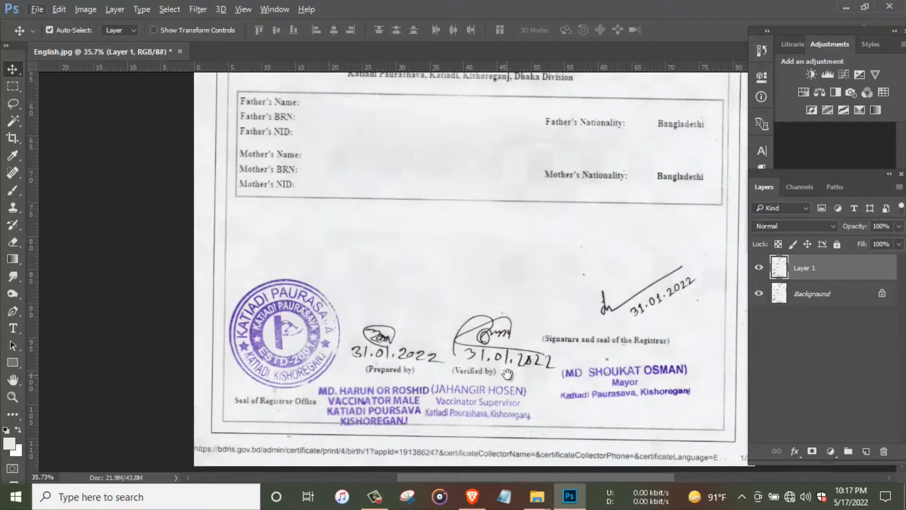
drag(507, 374, 438, 353)
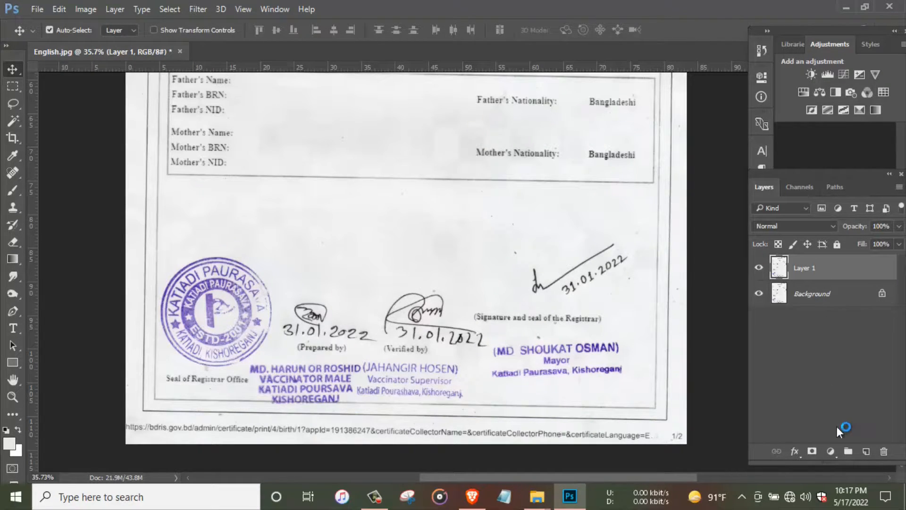
click(831, 449)
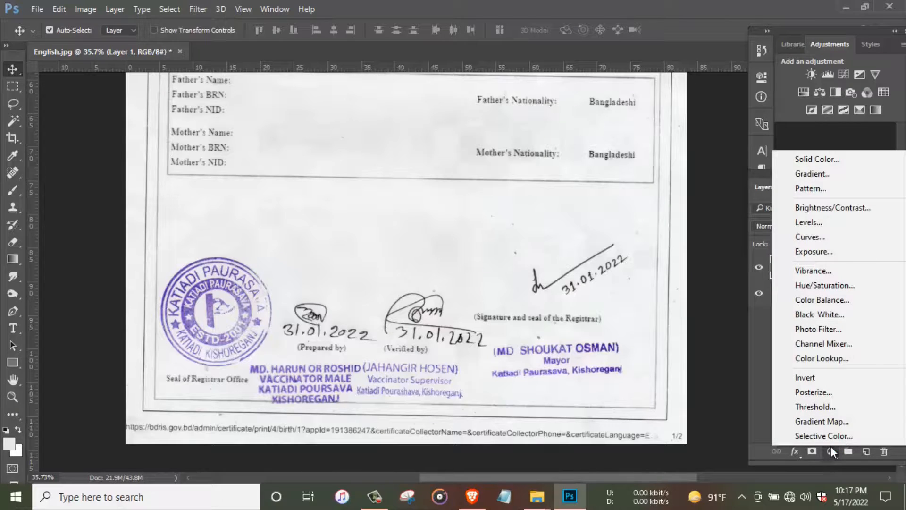
click(829, 300)
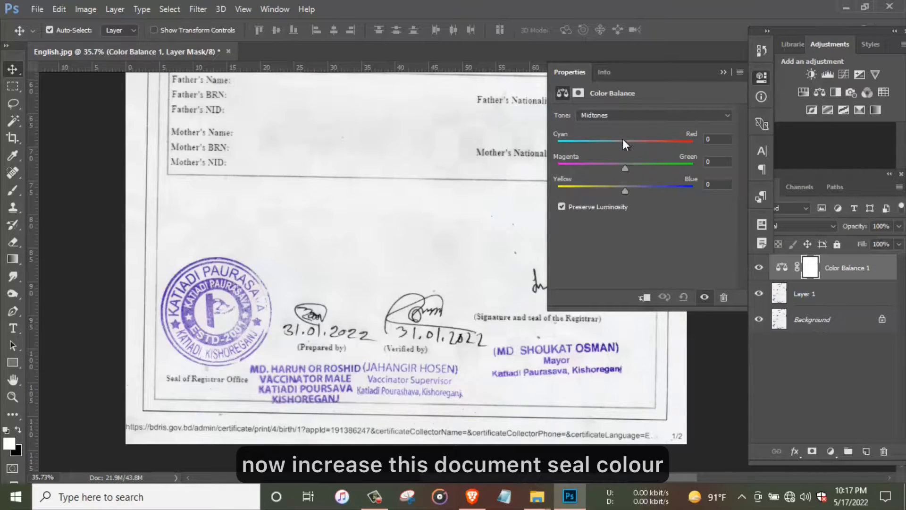
drag(624, 145, 606, 148)
drag(597, 153, 602, 159)
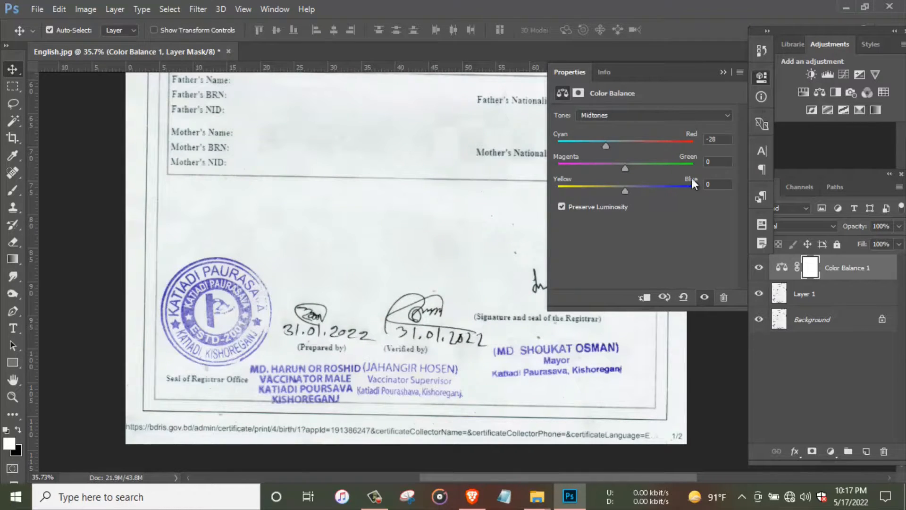
drag(624, 189, 685, 192)
drag(615, 202, 654, 203)
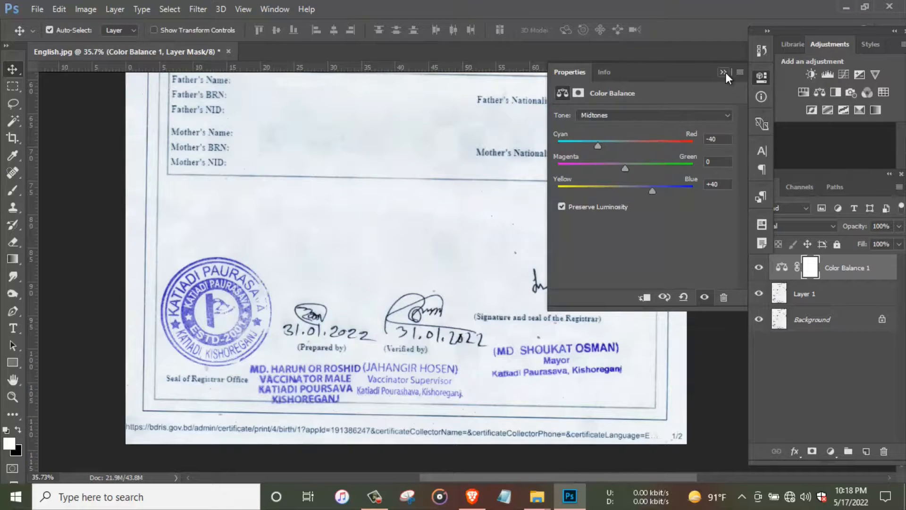
click(725, 73)
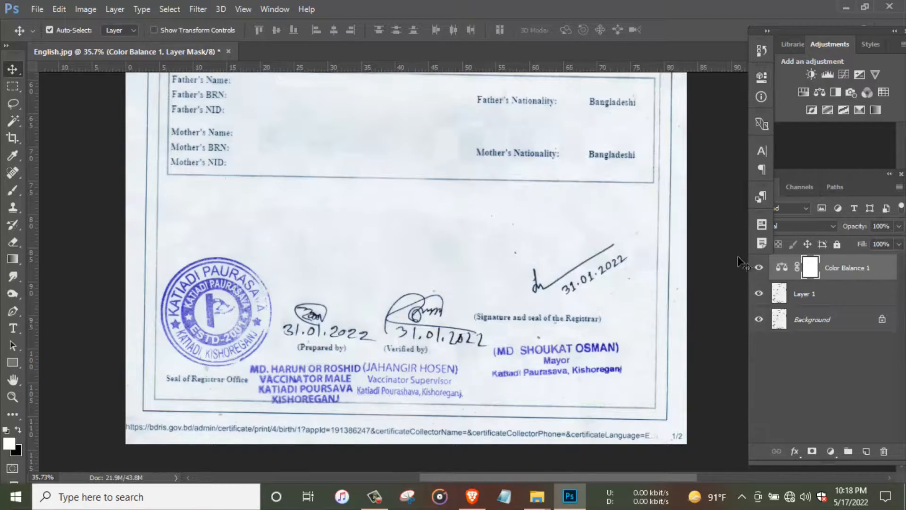
Step: Merge the Color Balance adjustment with Layer 1 and compare the merged layer with the original by toggling its visibility
ctrl+click(840, 295)
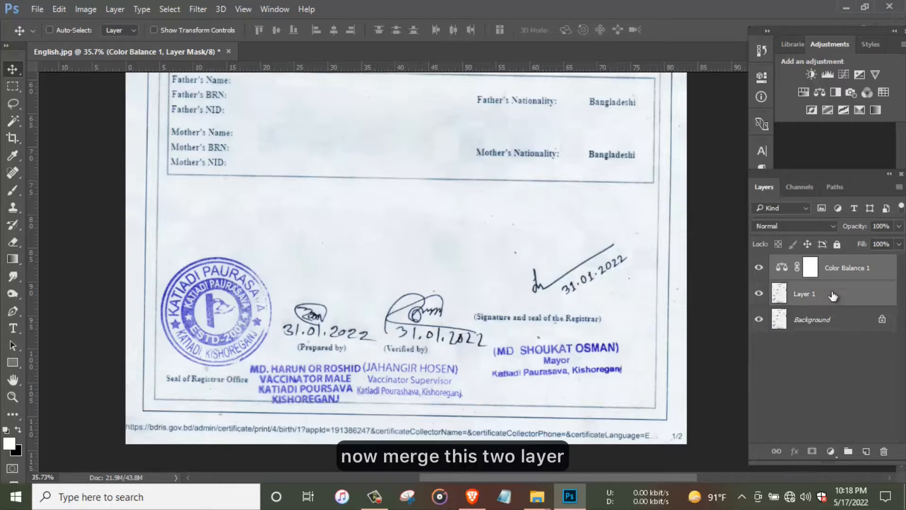
right_click(842, 290)
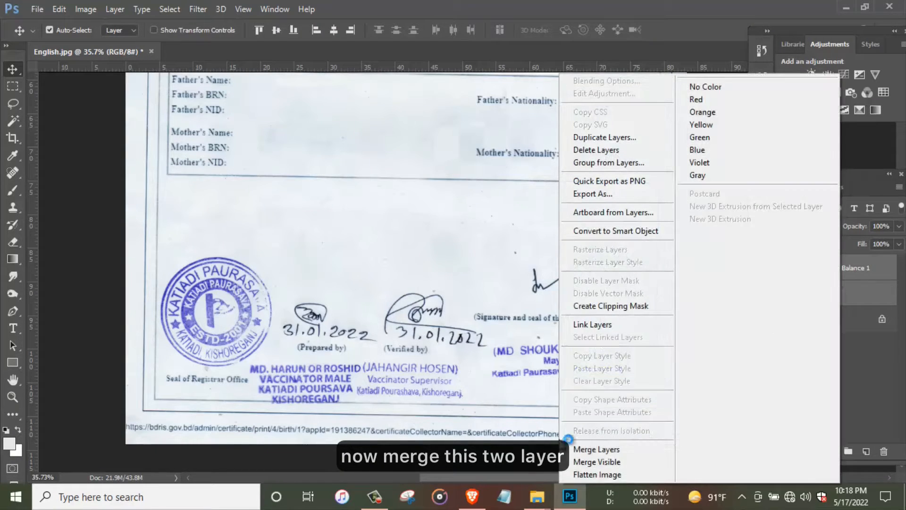
click(594, 448)
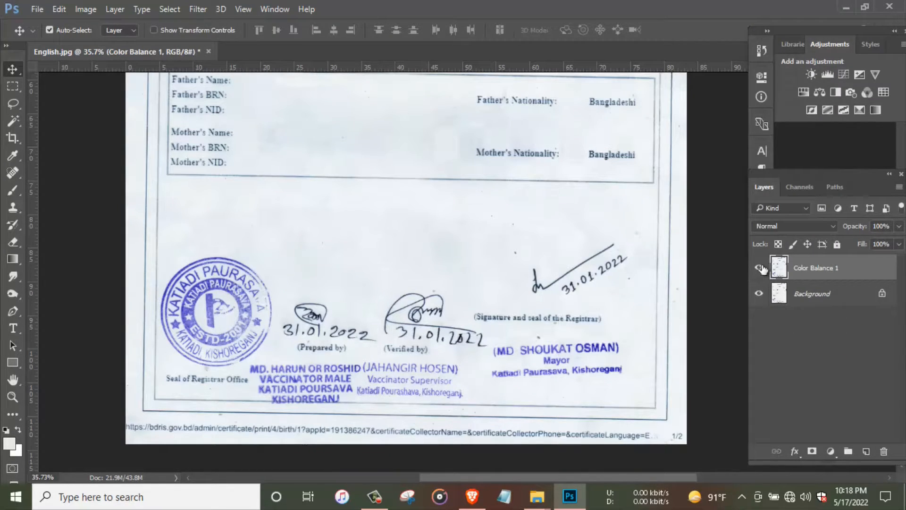
click(761, 269)
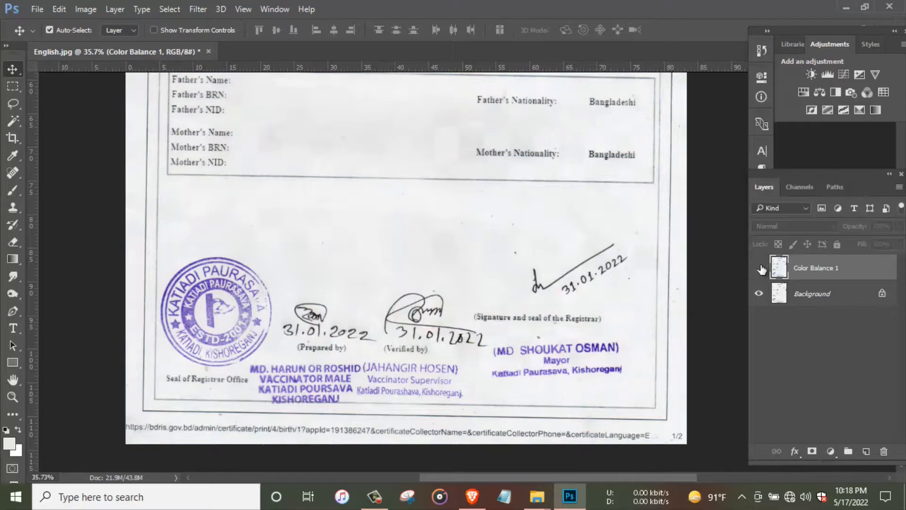
click(761, 269)
click(761, 269)
click(760, 268)
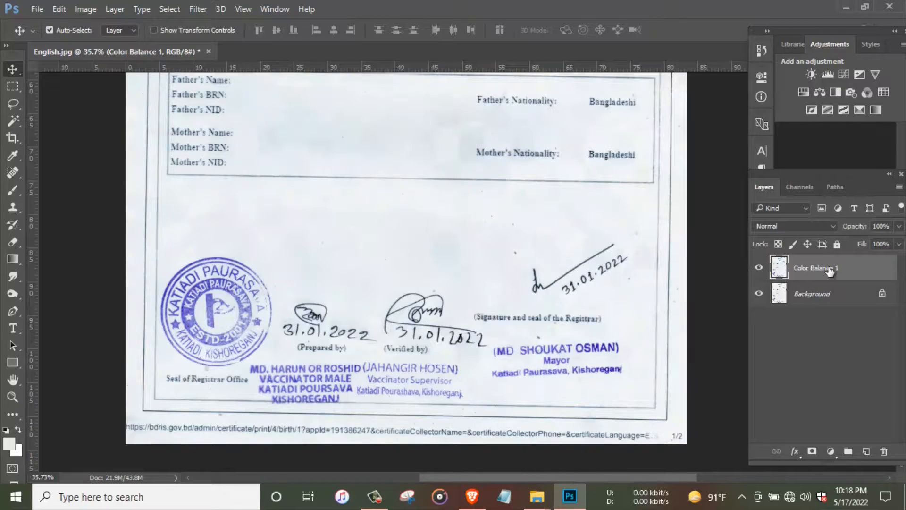
Step: Add a Black & White adjustment layer with Blues at 144 and raised Magentas to fade the purple seal and stamps
click(829, 450)
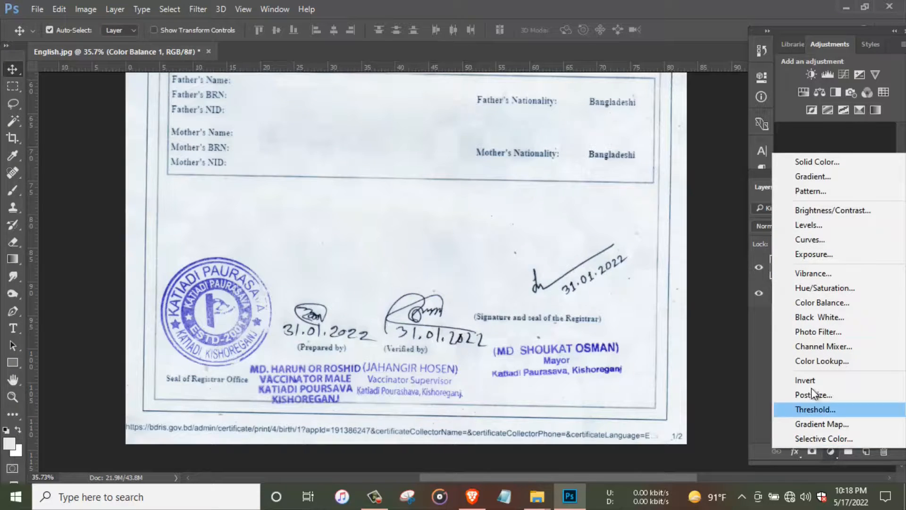
click(824, 317)
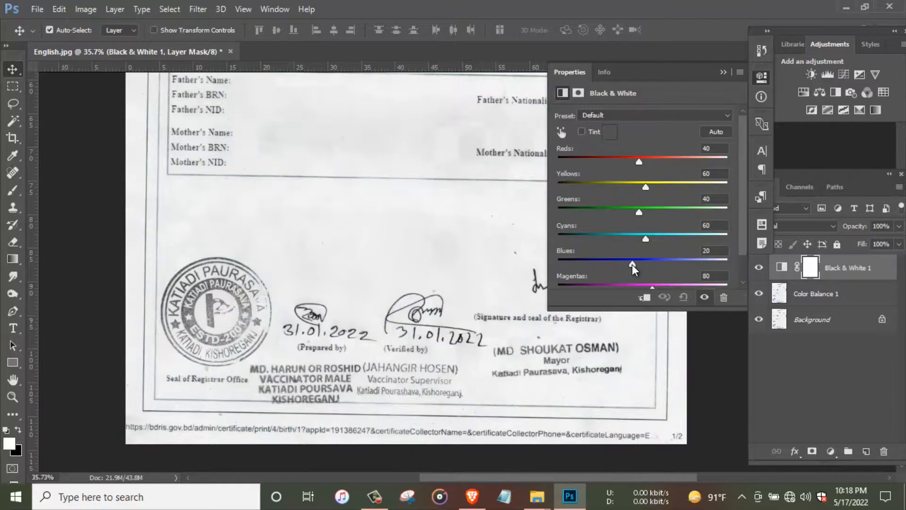
mouse_move(632, 264)
mouse_down()
mouse_move(684, 267)
mouse_move(662, 262)
mouse_move(671, 261)
mouse_up()
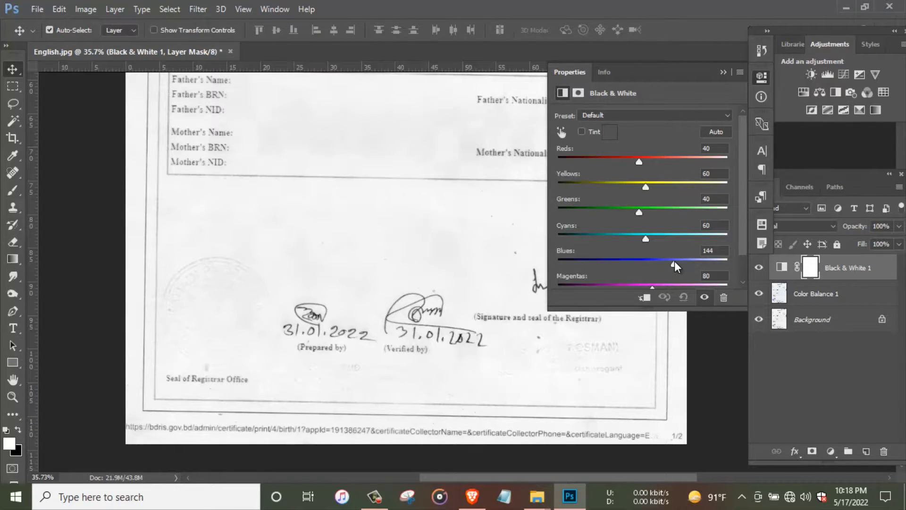
scroll(651, 286, down, 1)
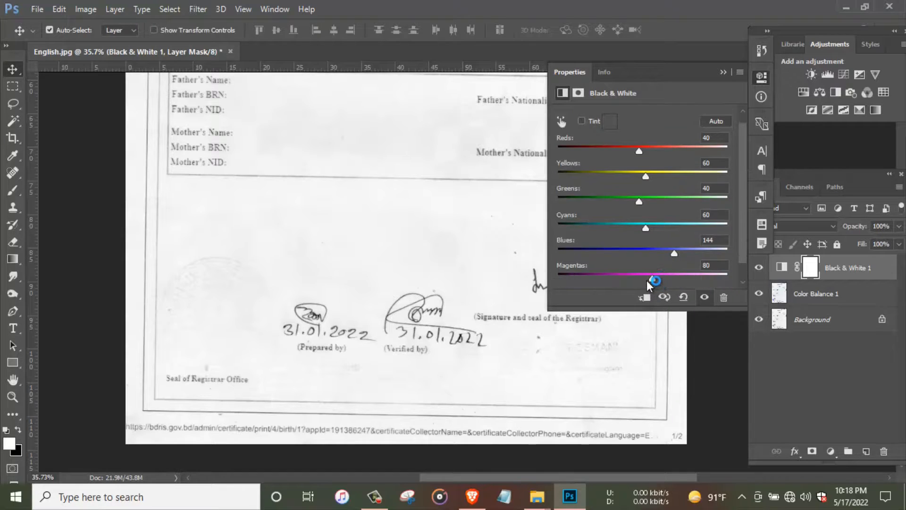
mouse_move(656, 279)
mouse_down()
mouse_move(640, 277)
mouse_move(669, 276)
mouse_move(631, 275)
mouse_move(667, 281)
mouse_up()
click(723, 72)
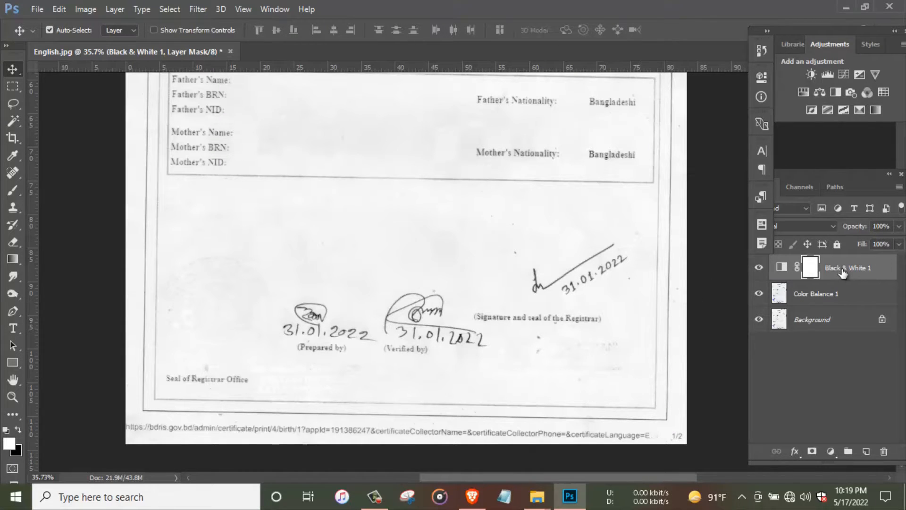
Step: Merge the Black & White adjustment with the Color Balance 1 layer
key(ctrl)
ctrl+click(840, 294)
right_click(837, 290)
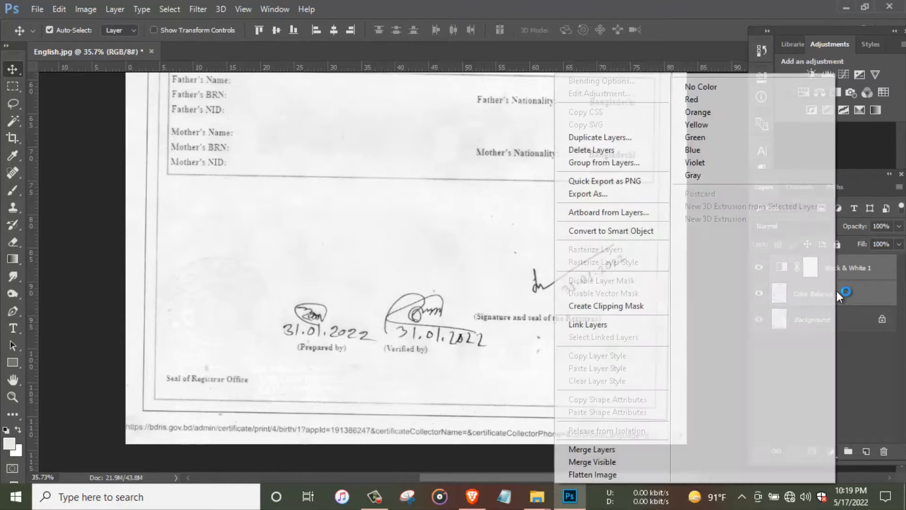
click(590, 449)
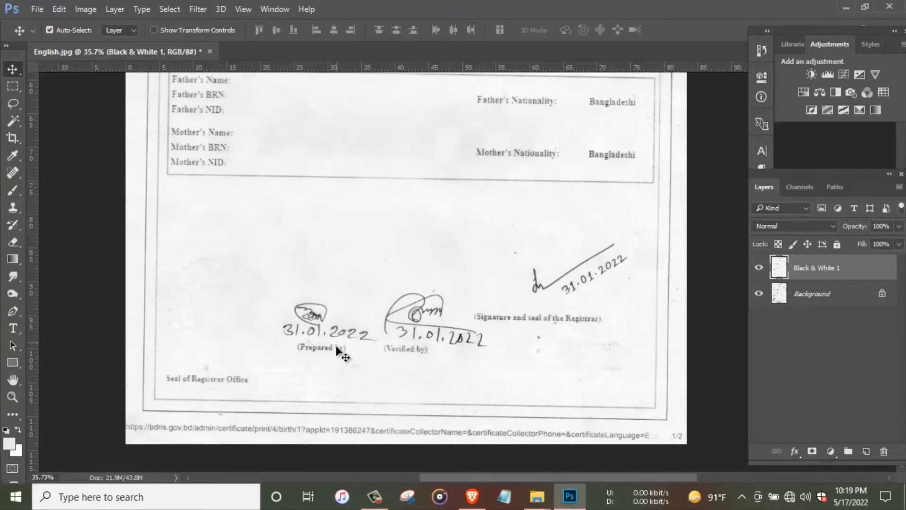
Step: Lasso the faint round seal trace above "Seal of Registrar Office" and apply a Content-Aware fill at 100% opacity, Normal mode
scroll(210, 309, up, 1)
scroll(210, 310, up, 1)
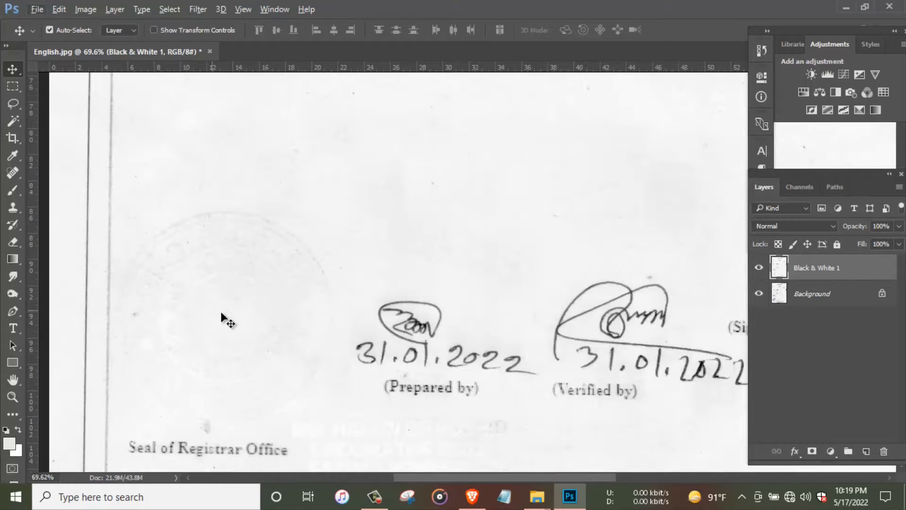
drag(231, 324, 276, 285)
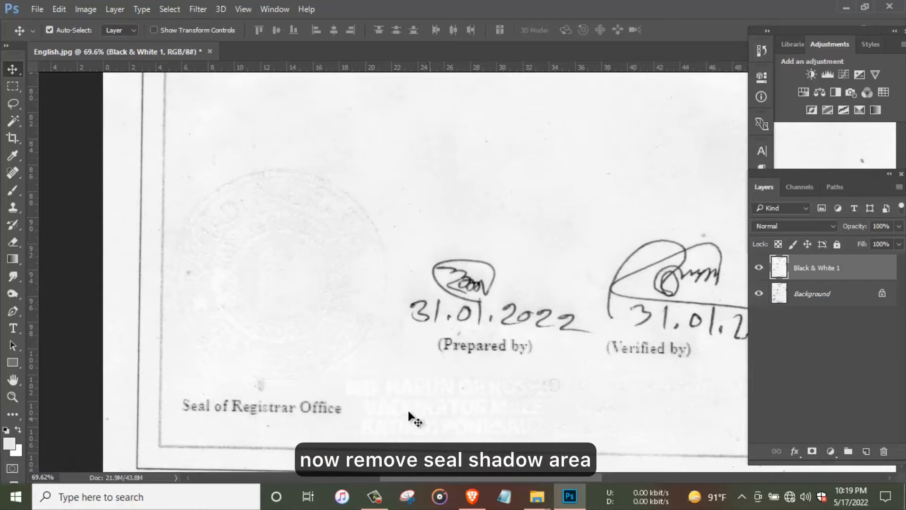
mouse_move(666, 396)
mouse_down()
mouse_move(359, 346)
mouse_move(223, 368)
mouse_up()
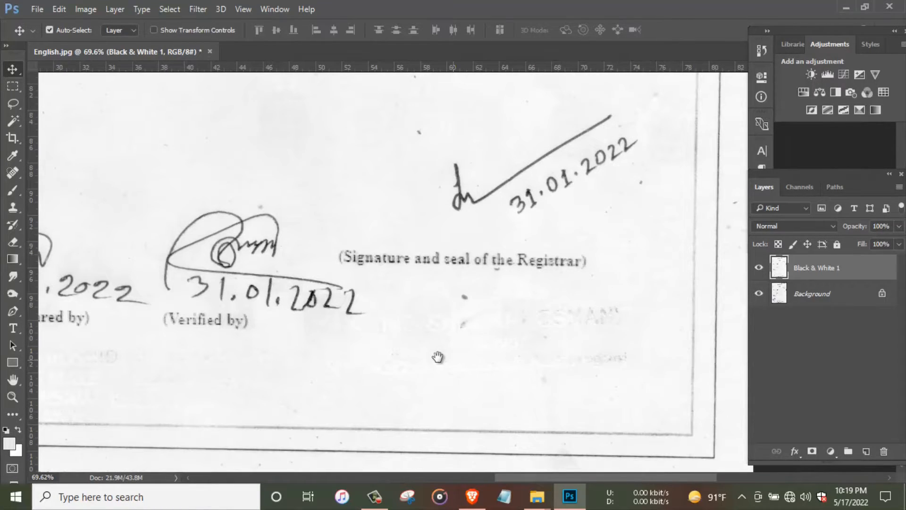
mouse_move(210, 265)
mouse_down()
mouse_move(370, 296)
mouse_move(547, 308)
mouse_up()
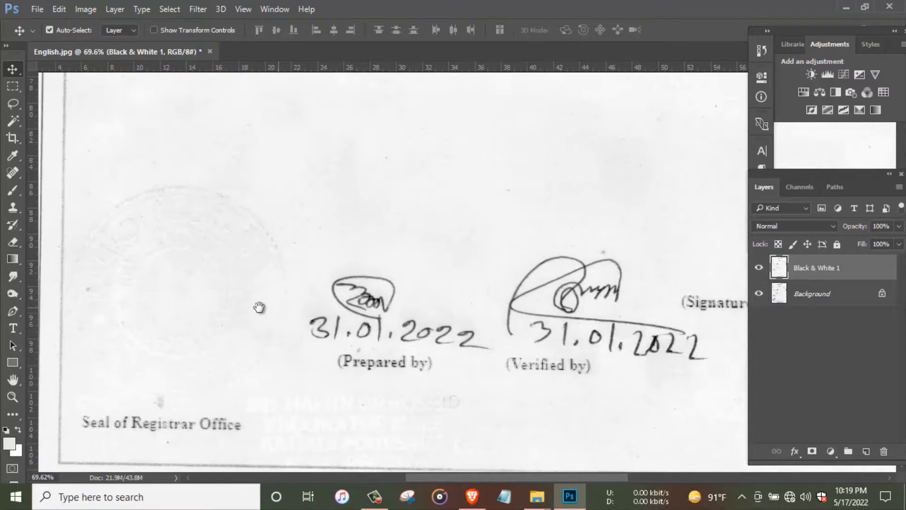
mouse_move(257, 307)
mouse_down()
mouse_move(455, 302)
mouse_move(447, 293)
mouse_up()
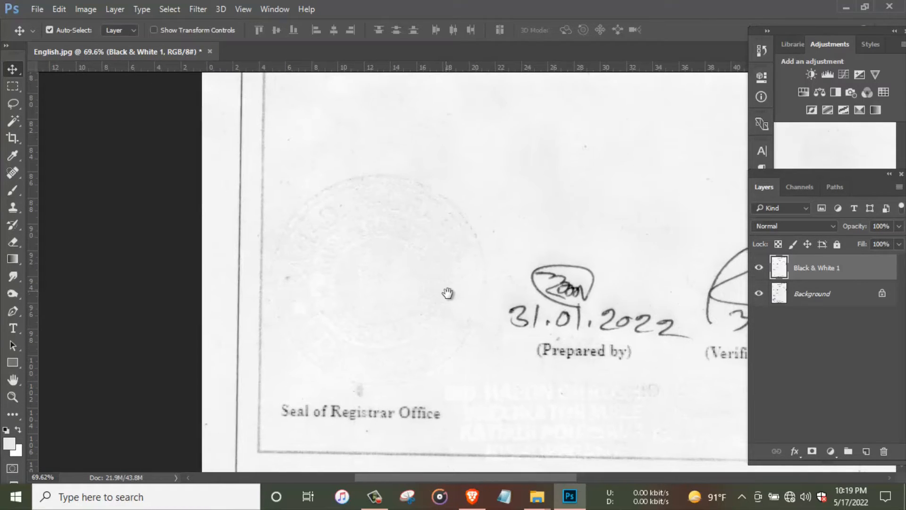
click(11, 105)
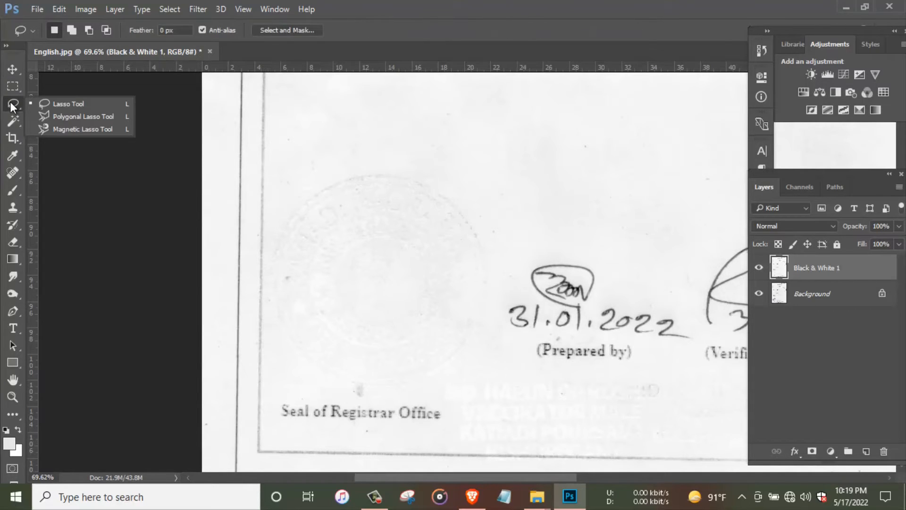
click(80, 105)
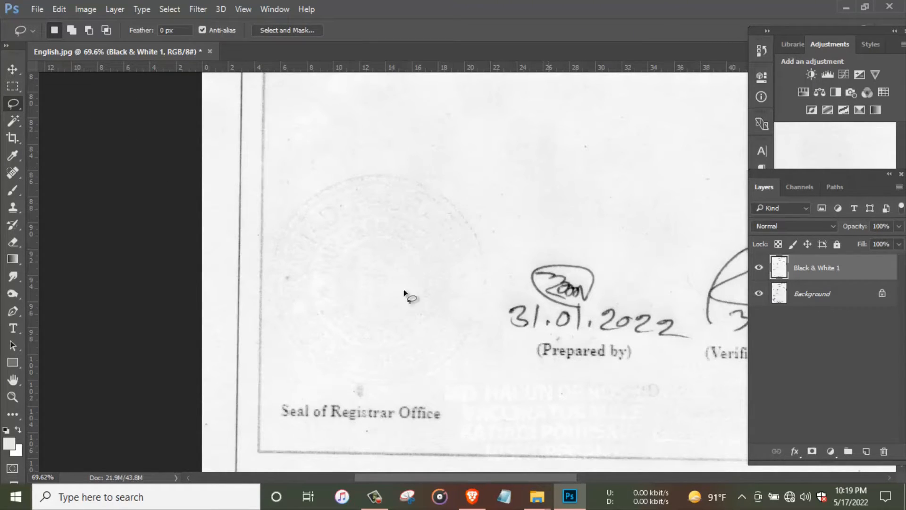
mouse_move(302, 203)
mouse_down()
mouse_move(365, 157)
mouse_move(442, 165)
mouse_move(476, 203)
mouse_move(491, 242)
mouse_move(499, 285)
mouse_move(493, 350)
mouse_up()
mouse_move(453, 374)
mouse_down()
mouse_move(422, 390)
mouse_move(338, 390)
mouse_move(277, 358)
mouse_move(268, 324)
mouse_up()
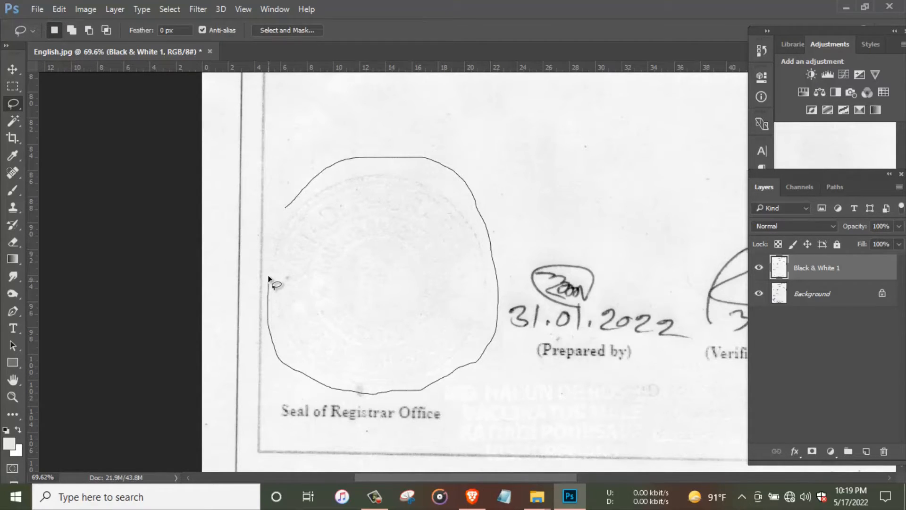
drag(282, 225, 284, 218)
right_click(387, 281)
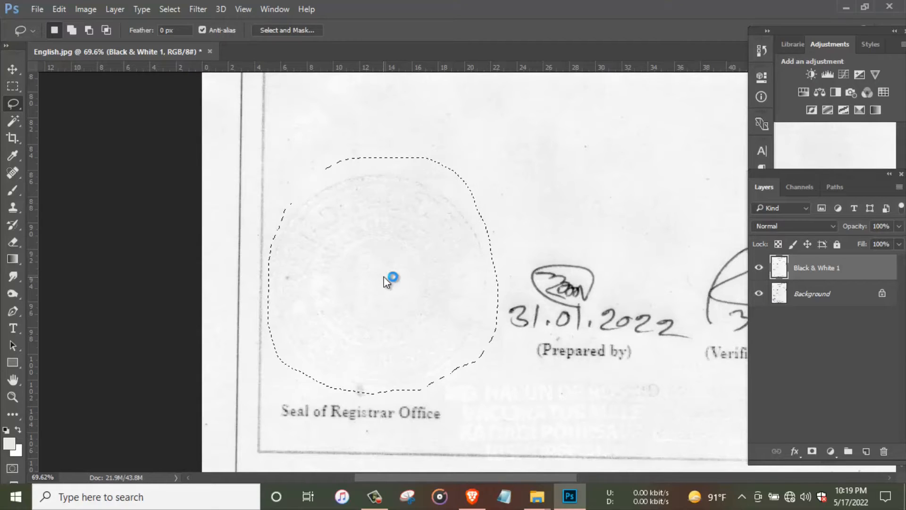
click(418, 392)
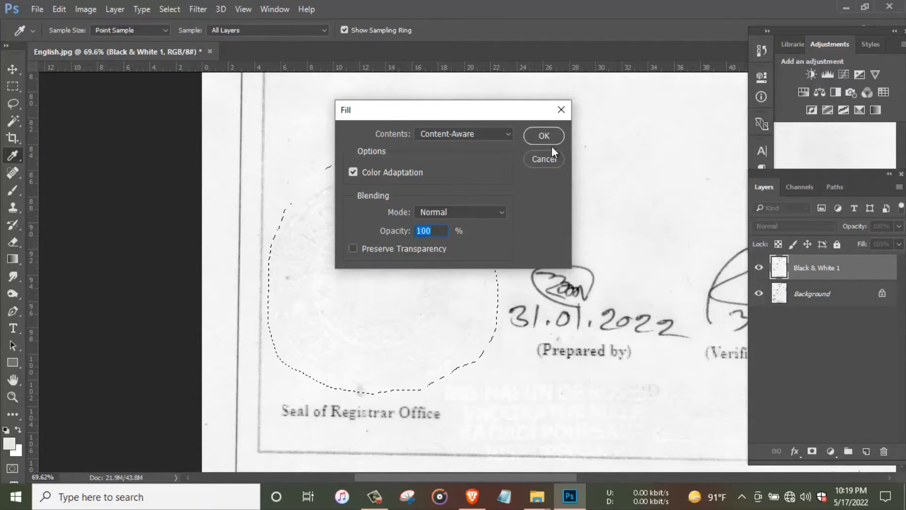
click(544, 136)
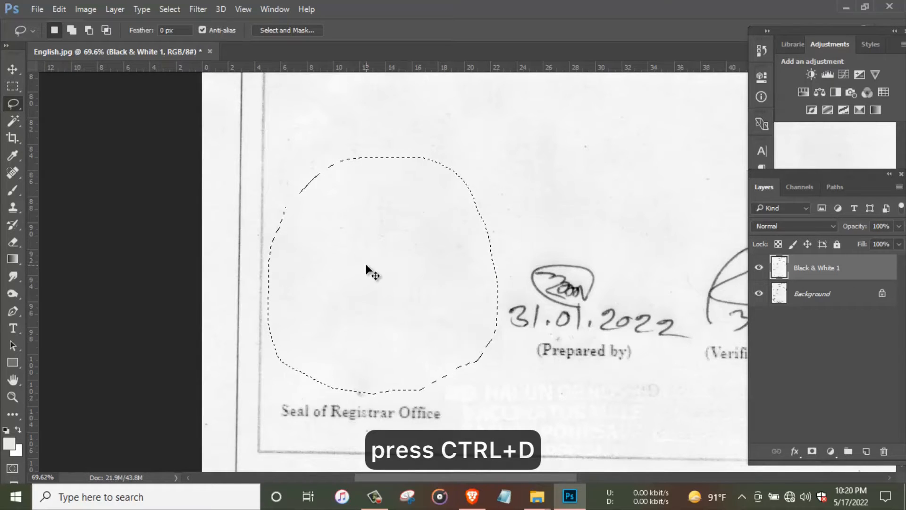
Step: Lasso the faint stamp text beside "Seal of Registrar Office", apply a Content-Aware fill and deselect
key(ctrl+d)
mouse_move(499, 338)
mouse_down()
mouse_move(384, 257)
mouse_move(330, 250)
mouse_up()
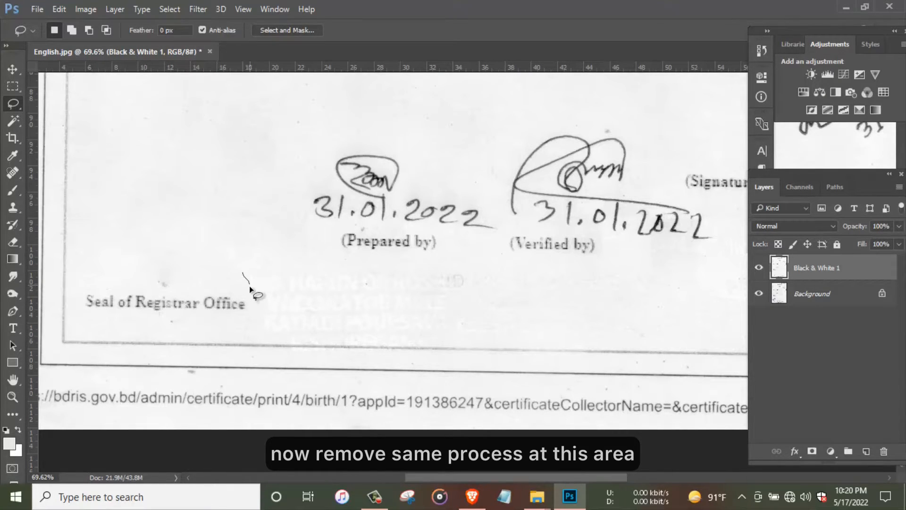
mouse_move(250, 306)
mouse_down()
mouse_move(292, 338)
mouse_move(444, 334)
mouse_up()
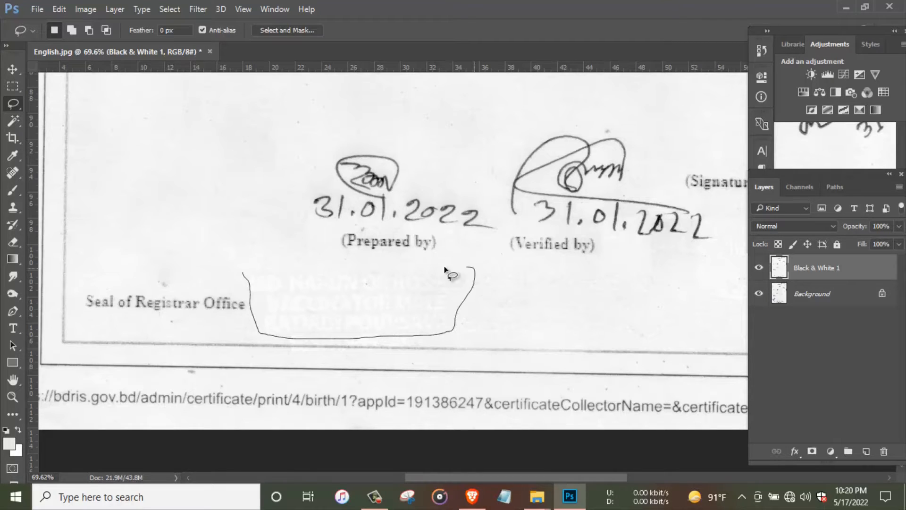
drag(446, 274, 245, 274)
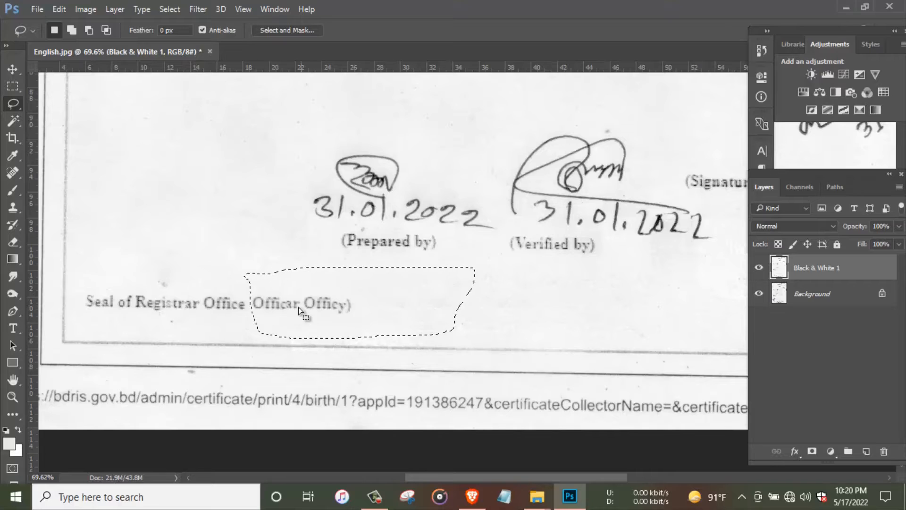
key(ctrl+d)
Step: Remove the stray words "Officar Officy)" beside "Seal of Registrar Office" with separate lasso selections and Content-Aware fills
mouse_move(246, 299)
mouse_down()
mouse_move(300, 292)
mouse_move(299, 307)
mouse_move(247, 299)
mouse_up()
right_click(281, 302)
click(307, 218)
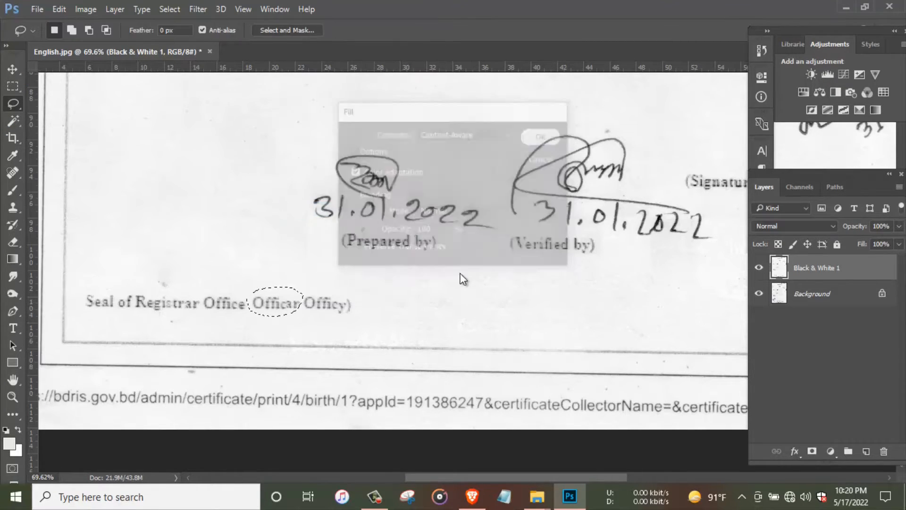
key(Return)
mouse_move(358, 298)
mouse_down()
mouse_move(249, 305)
mouse_move(353, 315)
mouse_move(359, 299)
mouse_move(374, 327)
mouse_move(310, 330)
mouse_up()
right_click(301, 302)
click(363, 209)
click(553, 132)
click(300, 306)
Step: Lasso the remaining stamp traces below "(Prepared by)" and "(Verified by)", apply a Content-Aware fill and deselect
mouse_move(314, 274)
mouse_down()
mouse_move(601, 285)
mouse_move(535, 347)
mouse_move(387, 342)
mouse_move(314, 283)
mouse_up()
right_click(389, 291)
click(439, 197)
click(545, 135)
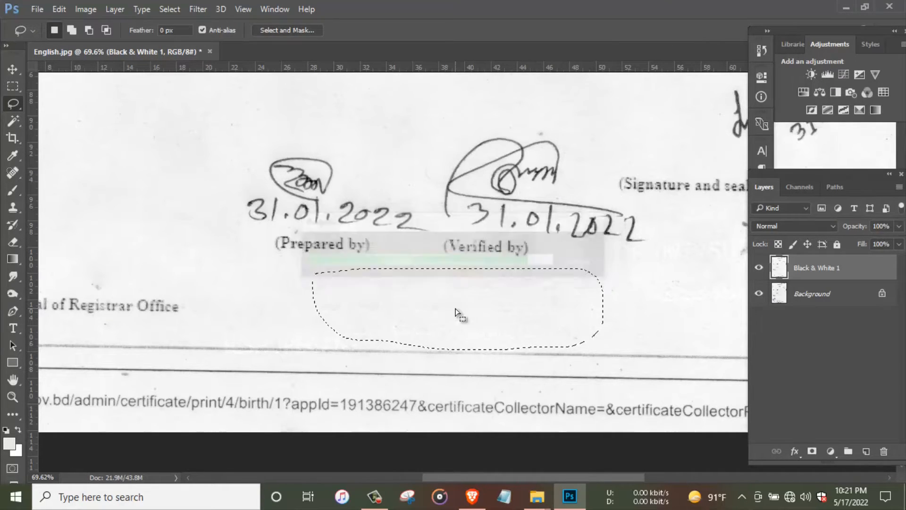
click(360, 306)
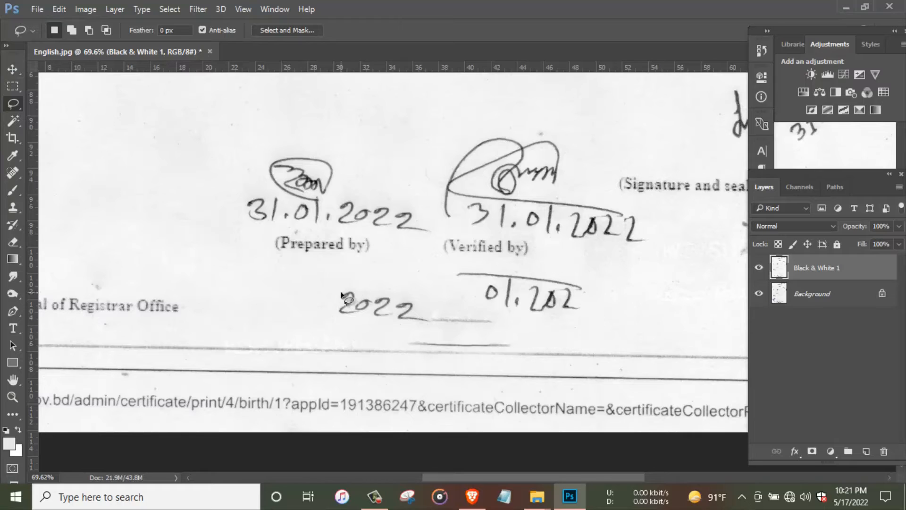
Step: Lasso the stray "2022" and its trailing line below "(Prepared by)" and remove them with a Content-Aware fill
mouse_move(343, 296)
mouse_down()
mouse_move(436, 299)
mouse_move(449, 340)
mouse_move(345, 287)
mouse_up()
right_click(395, 302)
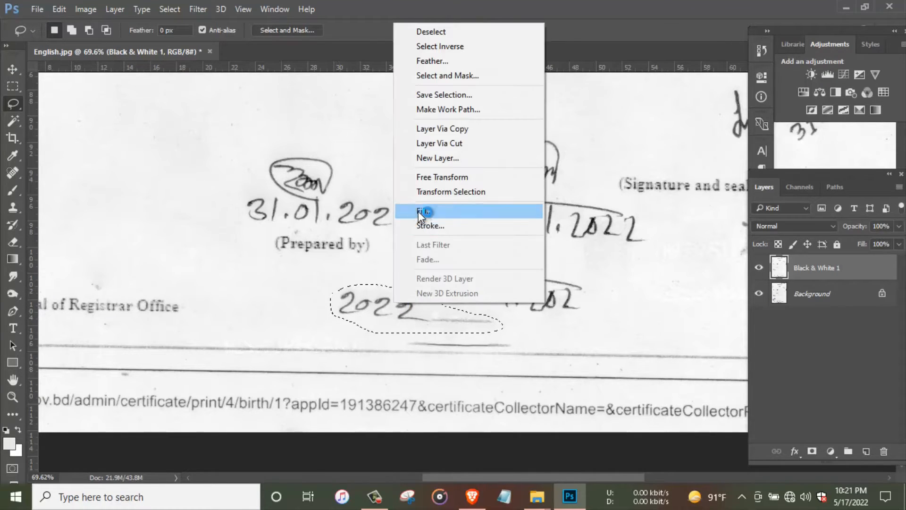
click(418, 211)
key(Return)
click(447, 278)
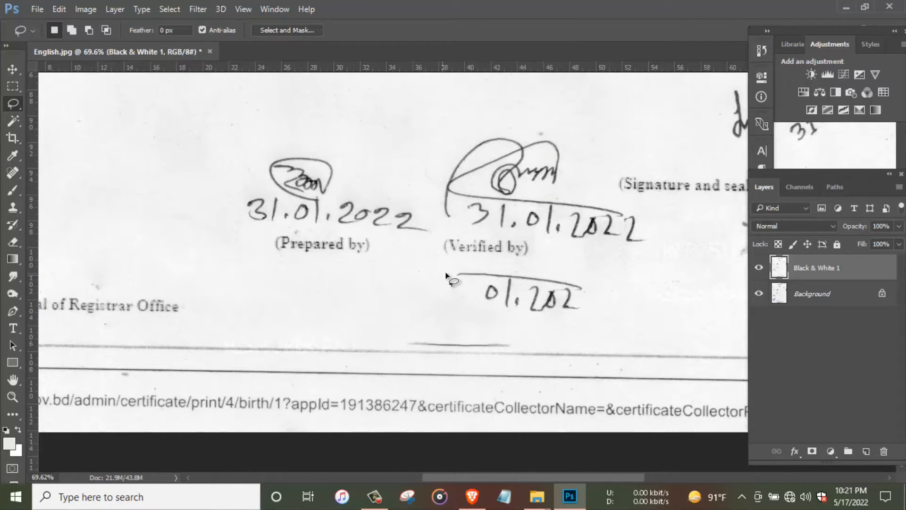
Step: Lasso the stray "01.202" and the line over it below "(Verified by)" and remove them with a Content-Aware fill
mouse_move(448, 279)
mouse_down()
mouse_move(541, 266)
mouse_move(456, 304)
mouse_move(450, 281)
mouse_up()
right_click(504, 290)
click(546, 195)
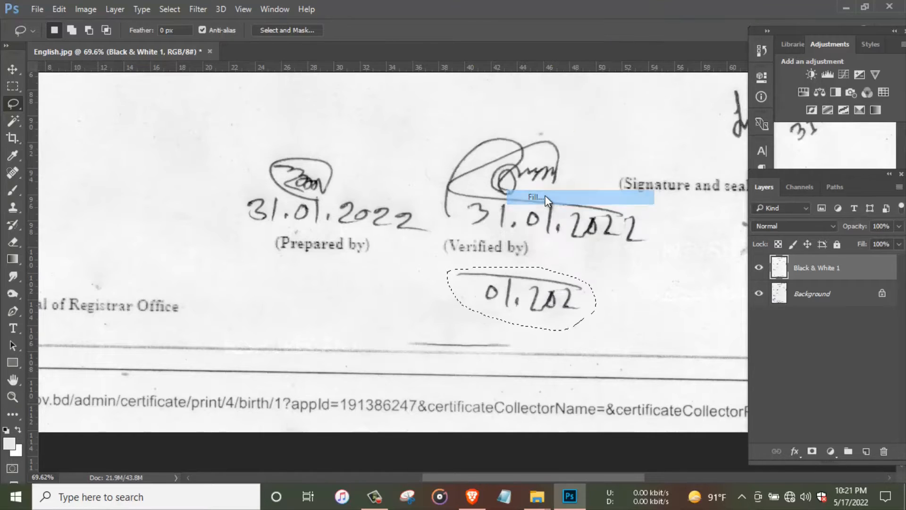
key(Return)
click(524, 296)
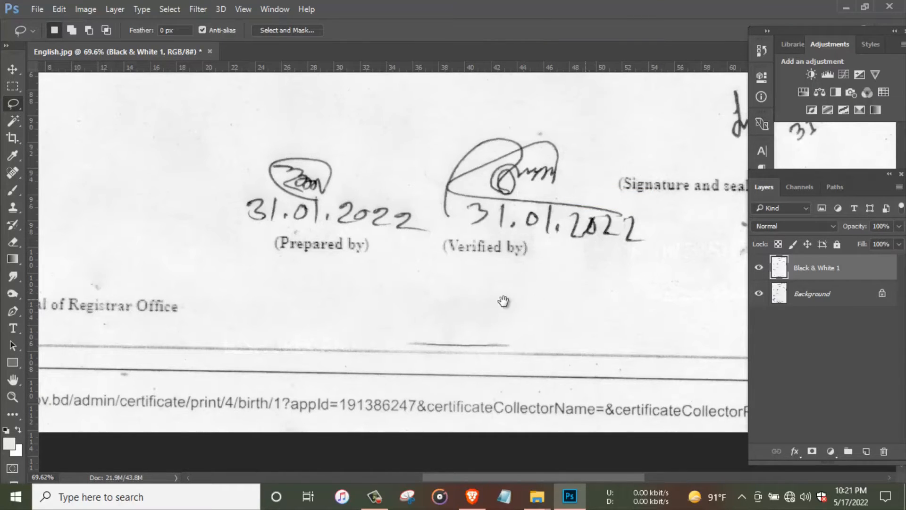
Step: Lasso the faint stamp traces below "(Signature and seal of the Registrar)", apply a Content-Aware fill and deselect
scroll(504, 304, right, 6)
scroll(503, 304, up, 1)
mouse_move(366, 274)
mouse_down()
mouse_move(614, 260)
mouse_move(506, 335)
mouse_move(364, 335)
mouse_up()
right_click(467, 297)
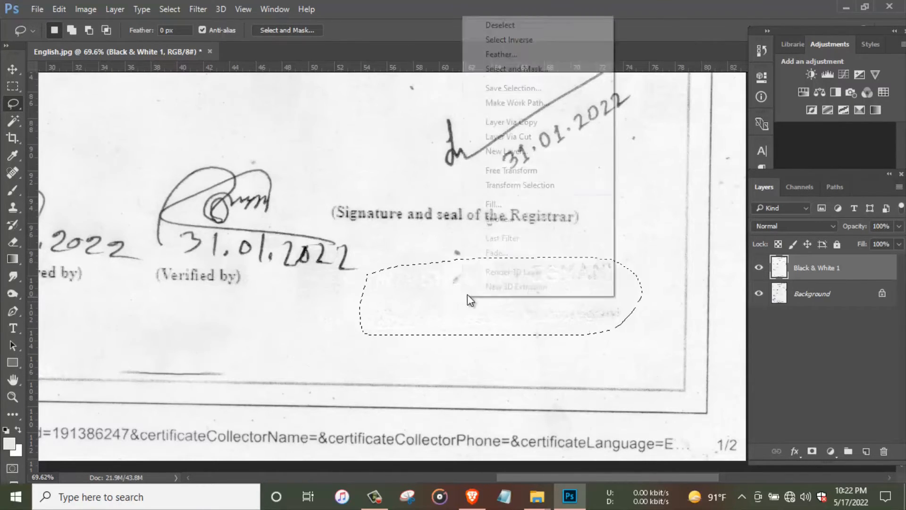
click(468, 293)
click(543, 143)
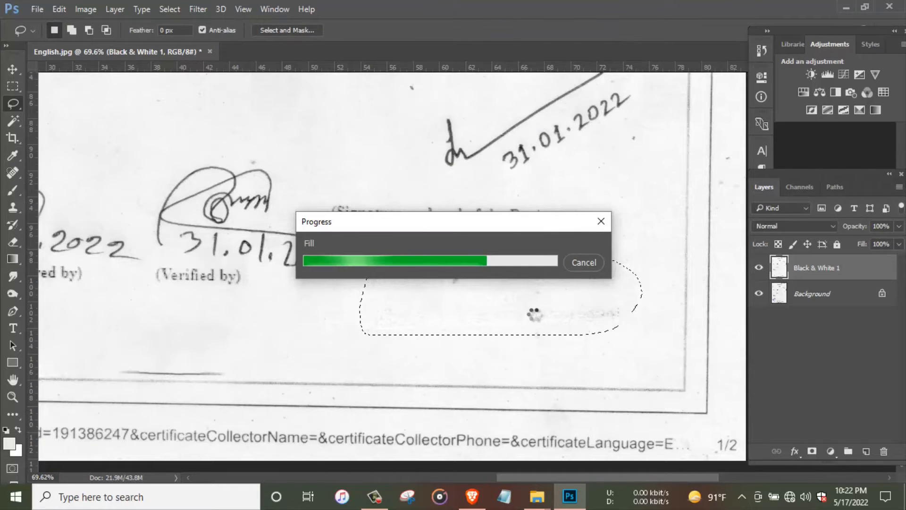
click(510, 326)
Step: Marquee-select a clean piece of the lower inner border line and copy it over the faded stretch and the stray line beside it
drag(242, 326, 573, 283)
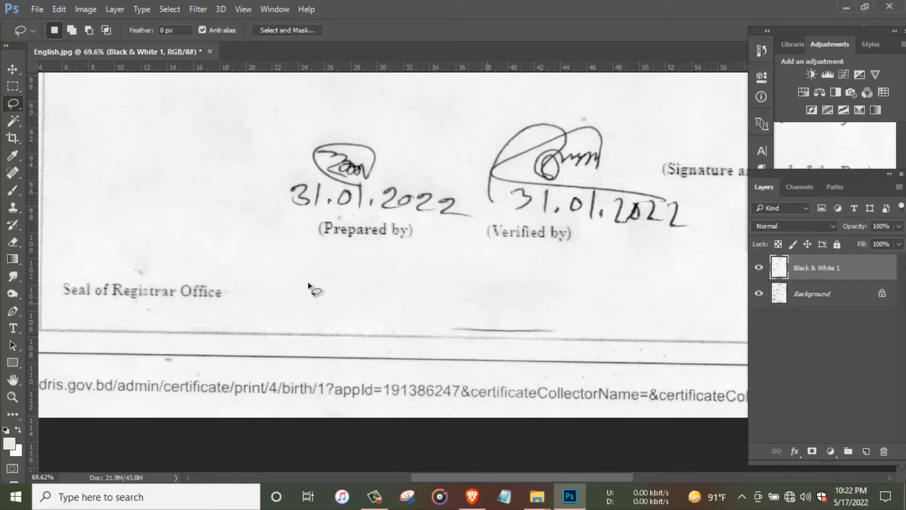
click(13, 87)
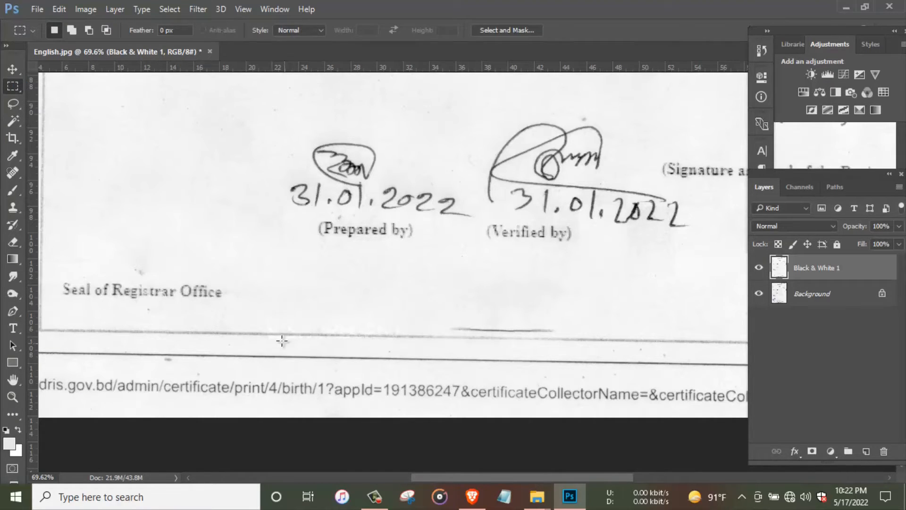
drag(124, 319, 218, 342)
key(v)
drag(160, 330, 540, 333)
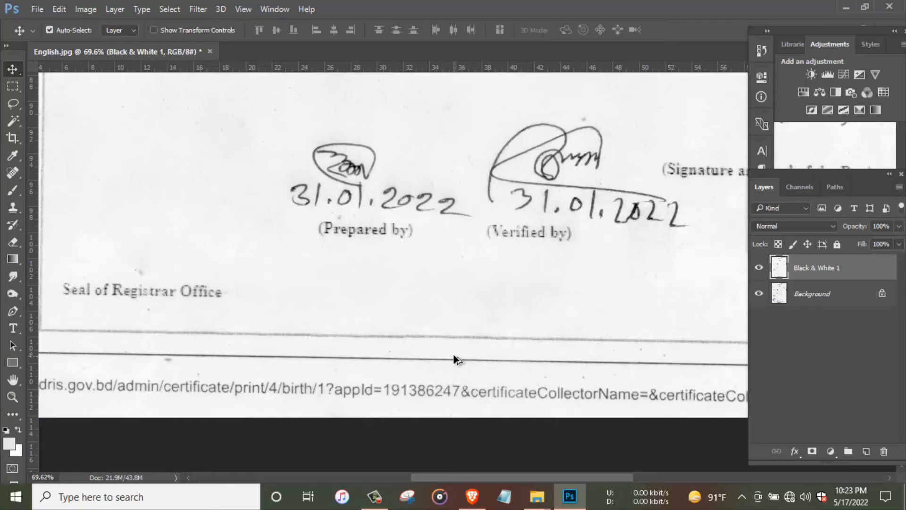
Step: View the whole page and compare the cleaned document with the original by toggling the Black & White 1 layer's visibility
scroll(453, 353, down, 3)
scroll(472, 345, down, 4)
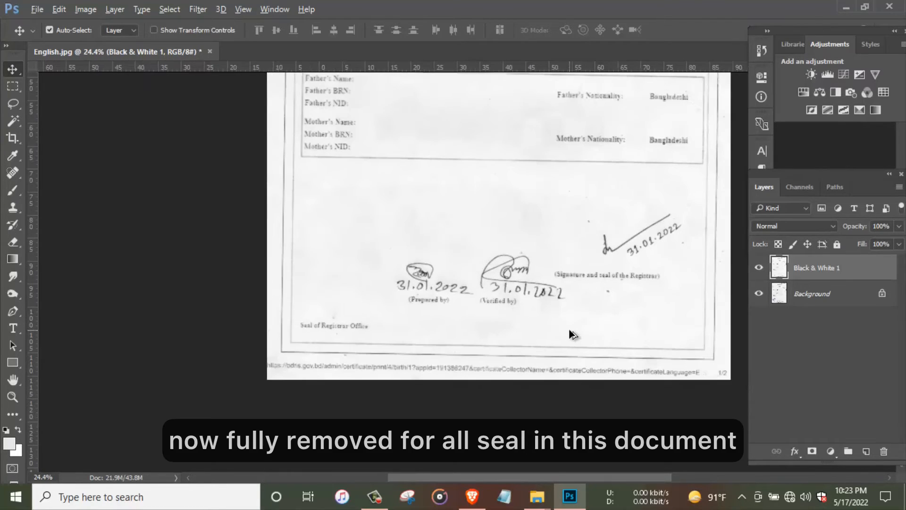
scroll(625, 312, up, 1)
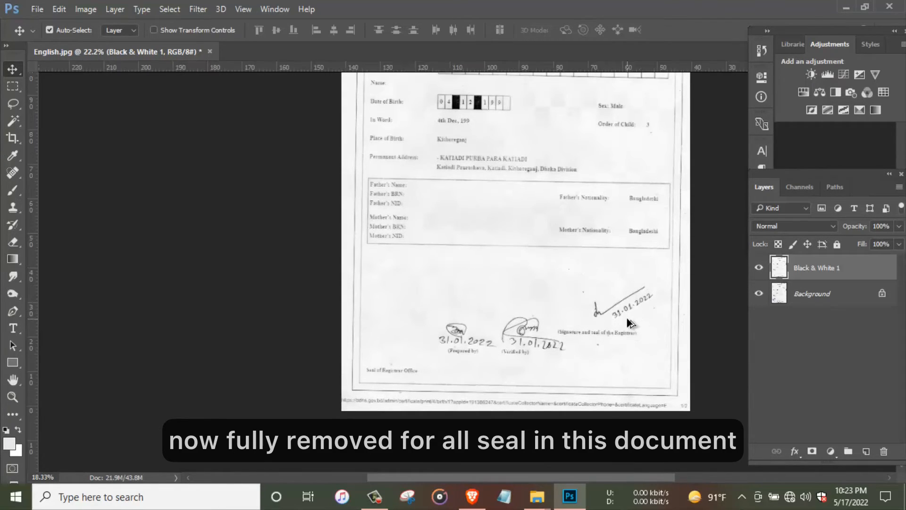
scroll(621, 333, down, 1)
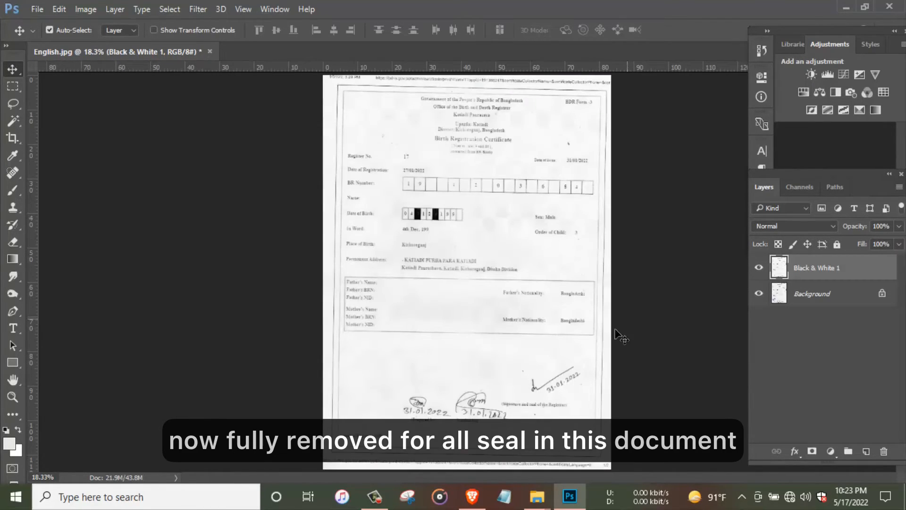
click(759, 268)
click(759, 268)
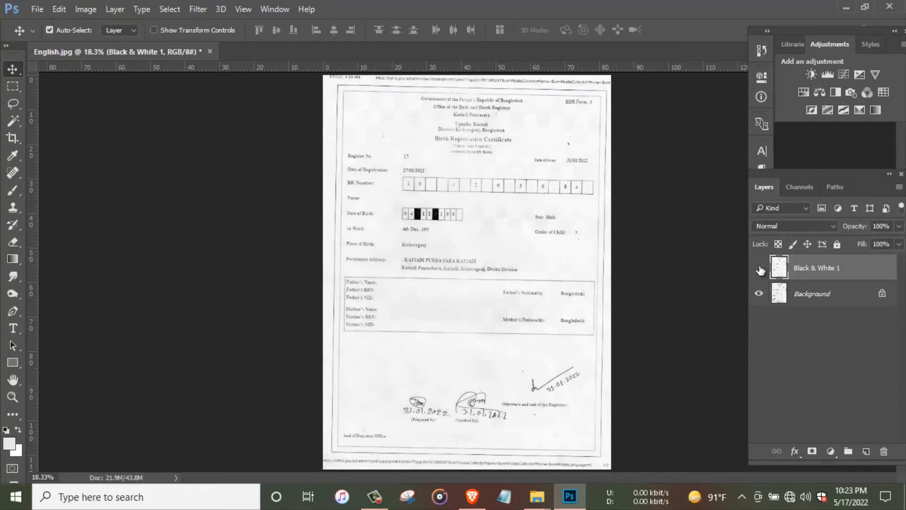
click(760, 268)
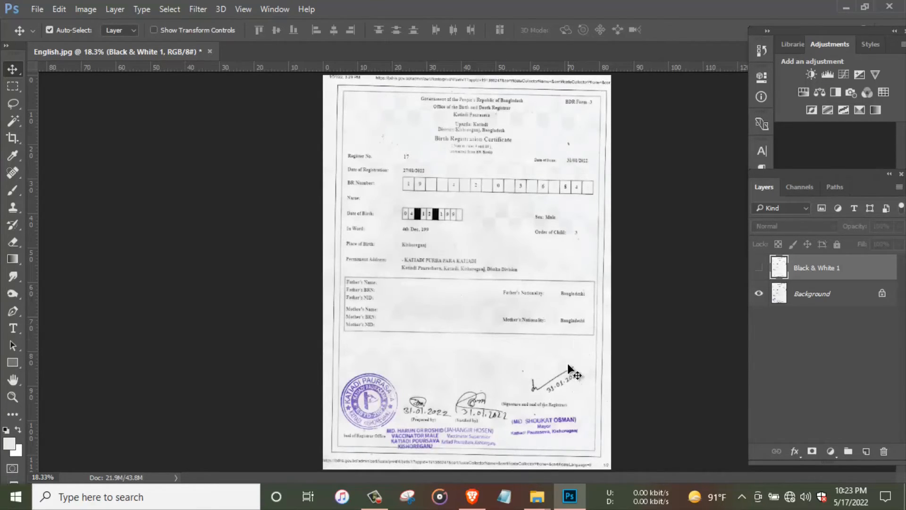
Step: Examine the seal and stamp area up close with the Black & White 1 layer hidden and shown
scroll(554, 403, up, 4)
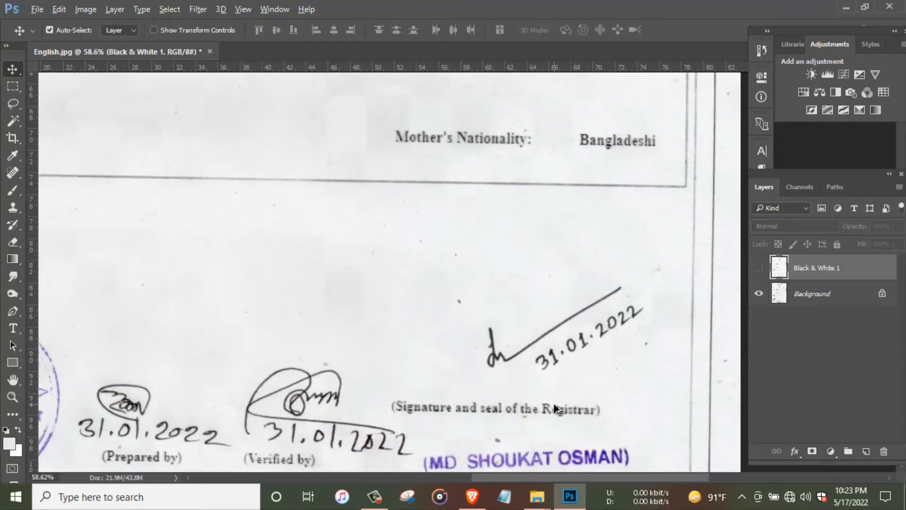
scroll(557, 413, down, 1)
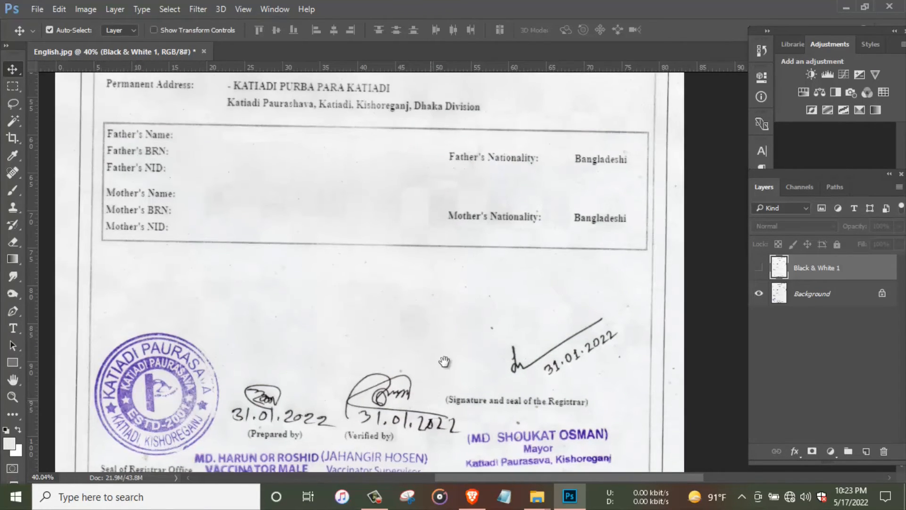
scroll(294, 303, down, 2)
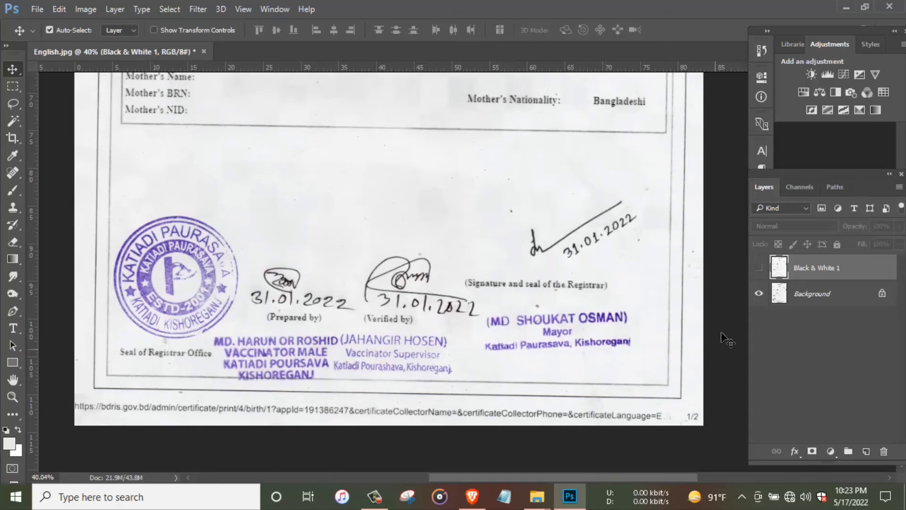
click(765, 268)
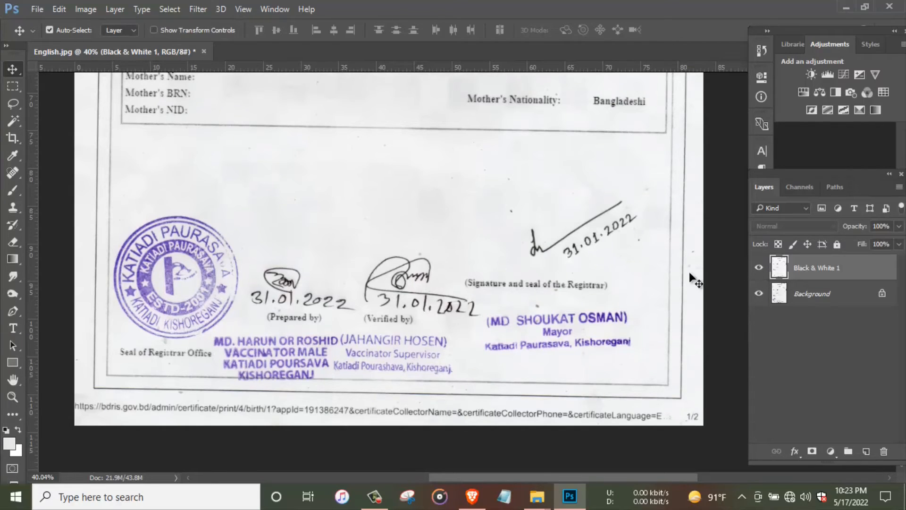
click(764, 269)
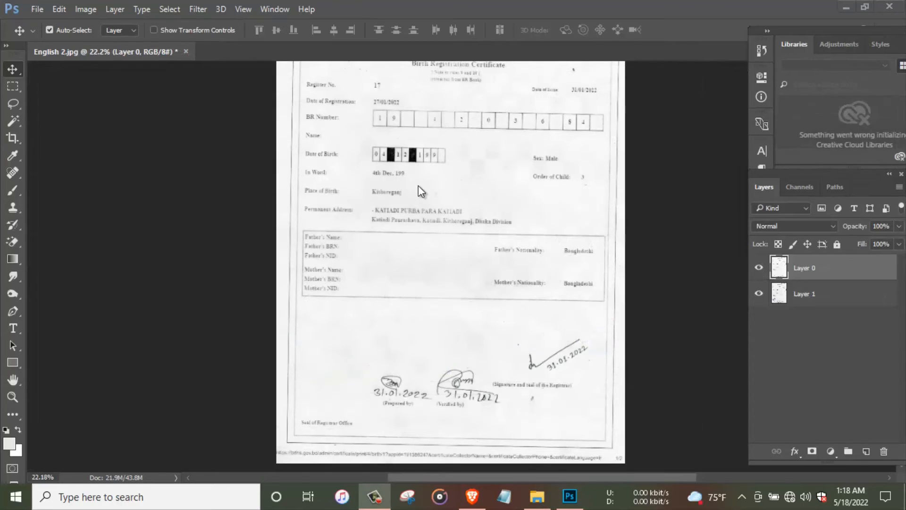
Step: Save the cleaned document to the Desktop as a JPEG named English 2, accepting the JPEG options
click(37, 9)
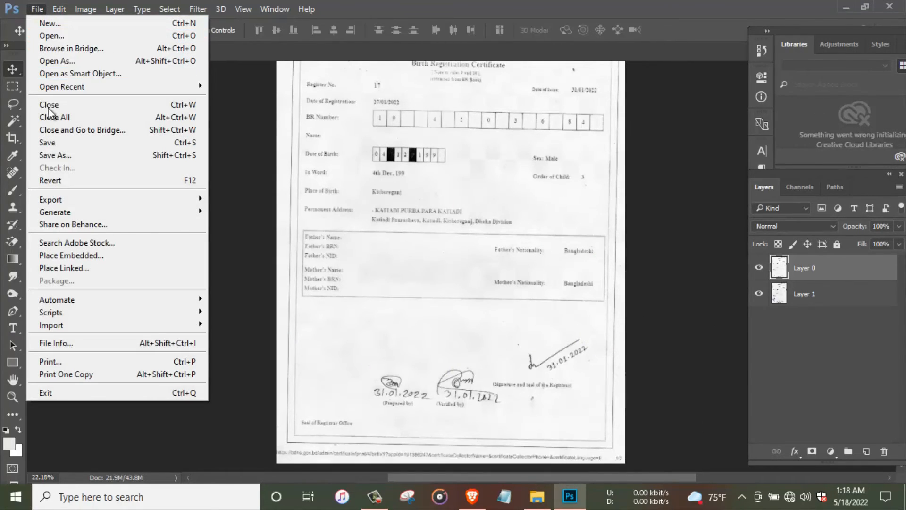
click(48, 155)
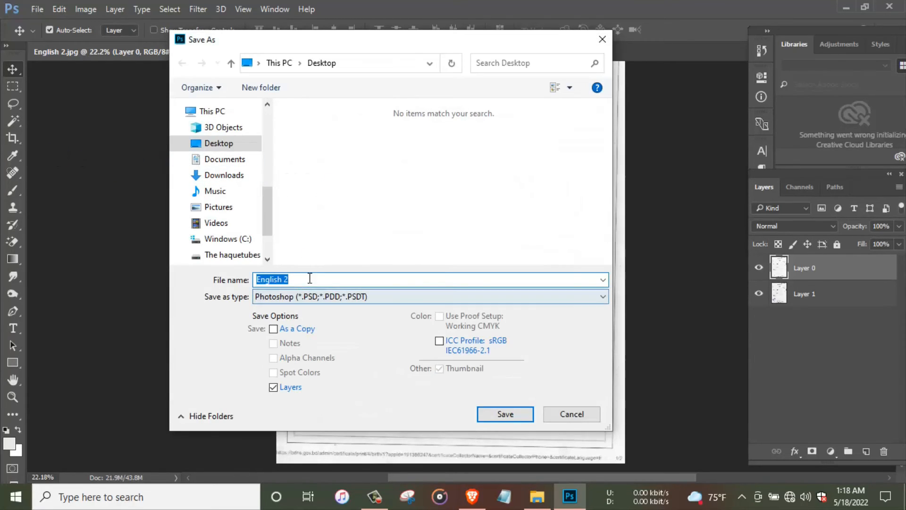
click(305, 298)
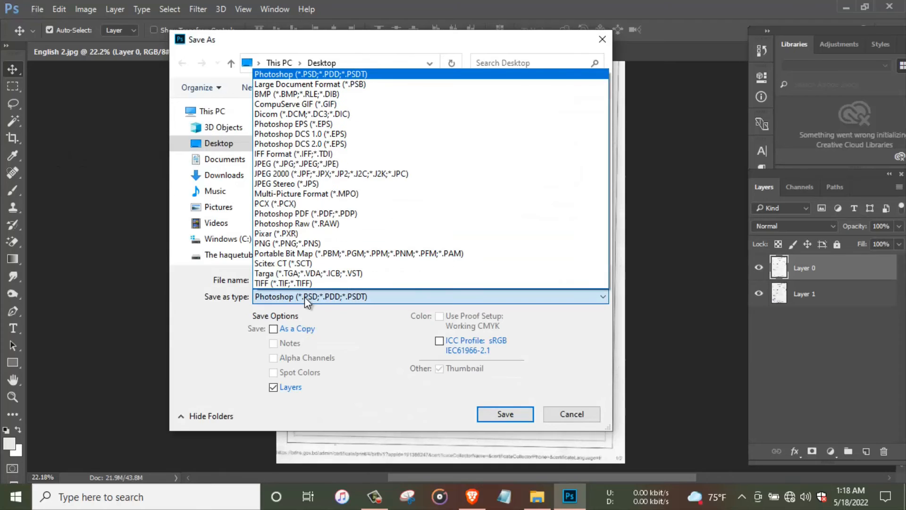
click(325, 165)
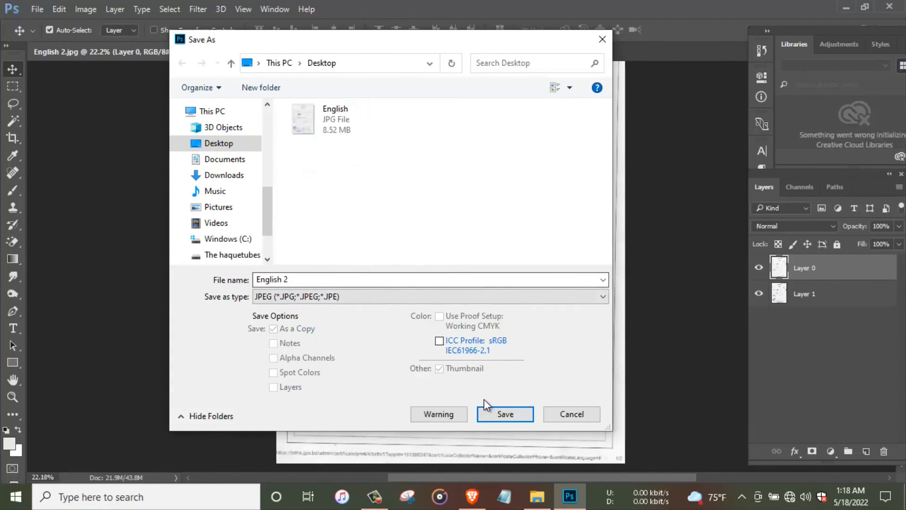
click(506, 414)
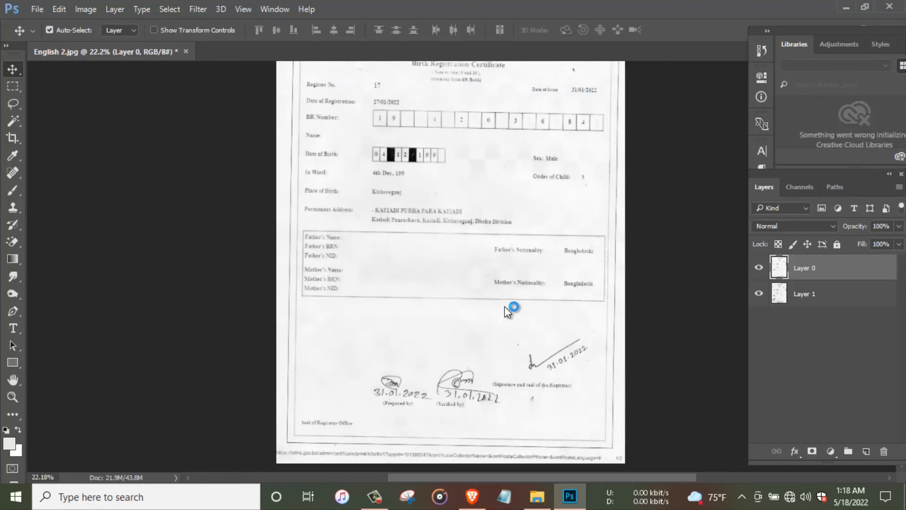
click(542, 119)
Step: Switch to the Windows desktop and place the English 2 file directly above the English file
click(849, 11)
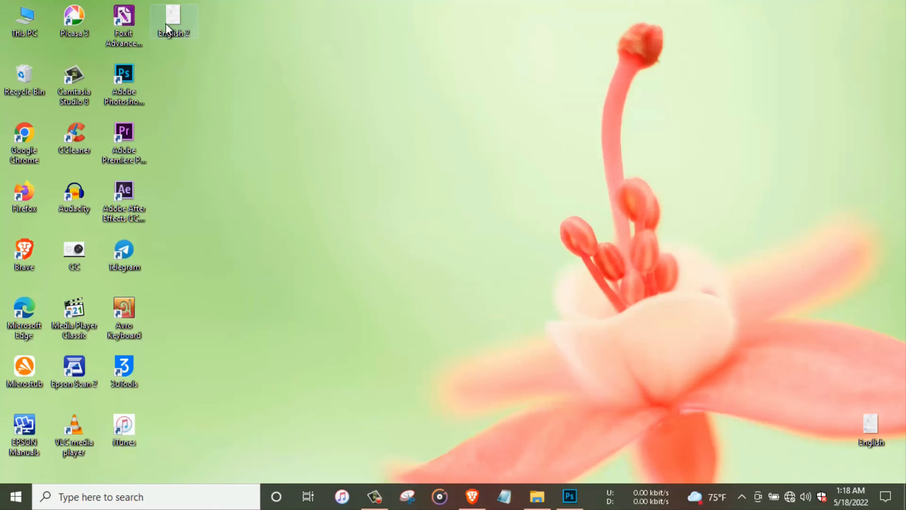
drag(169, 23, 700, 343)
drag(847, 370, 860, 377)
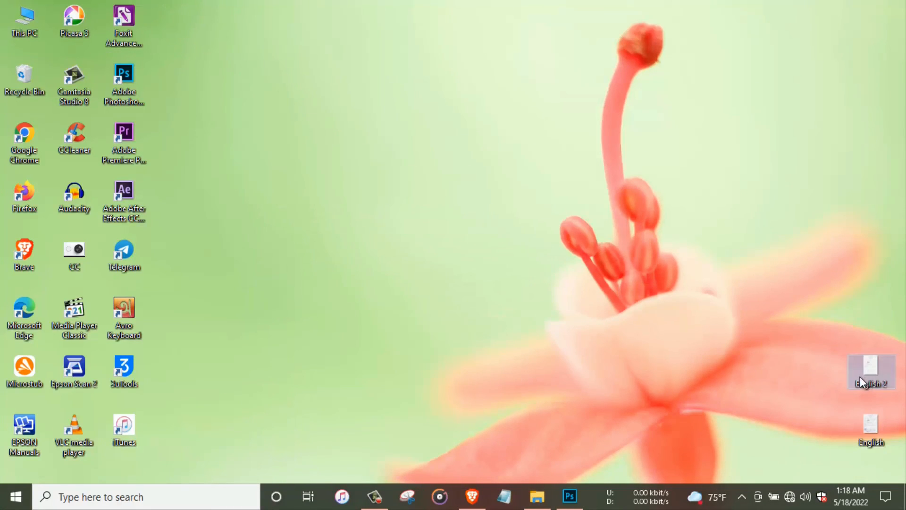
Step: Open English 2 in Picasa Photo Viewer and compare it with the original English image by switching between them
double_click(871, 370)
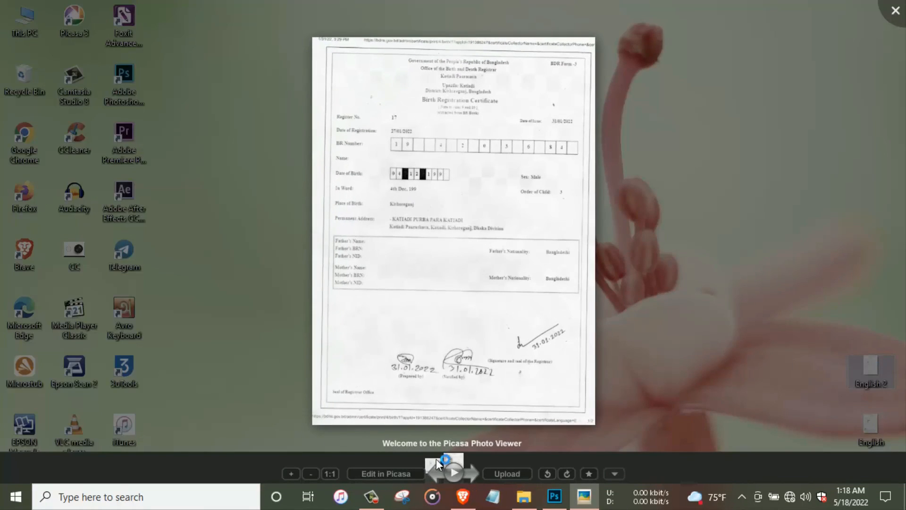
click(437, 473)
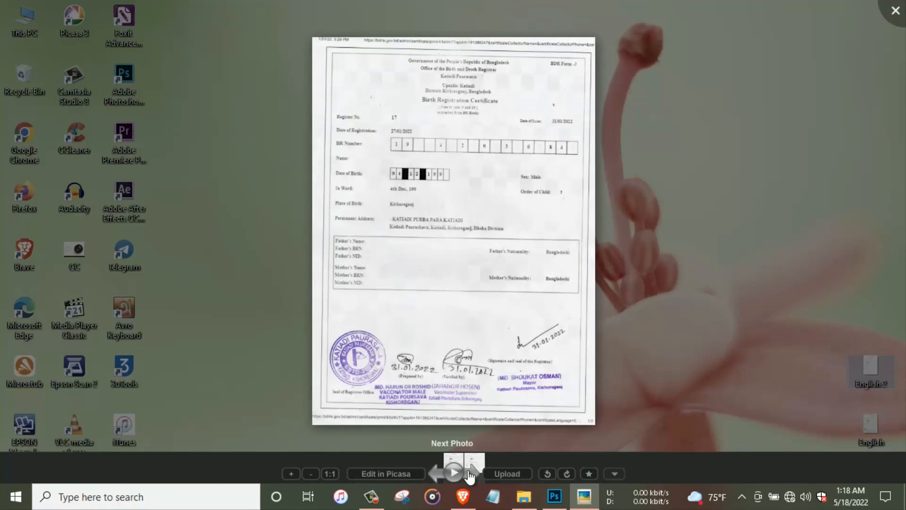
click(473, 474)
click(437, 474)
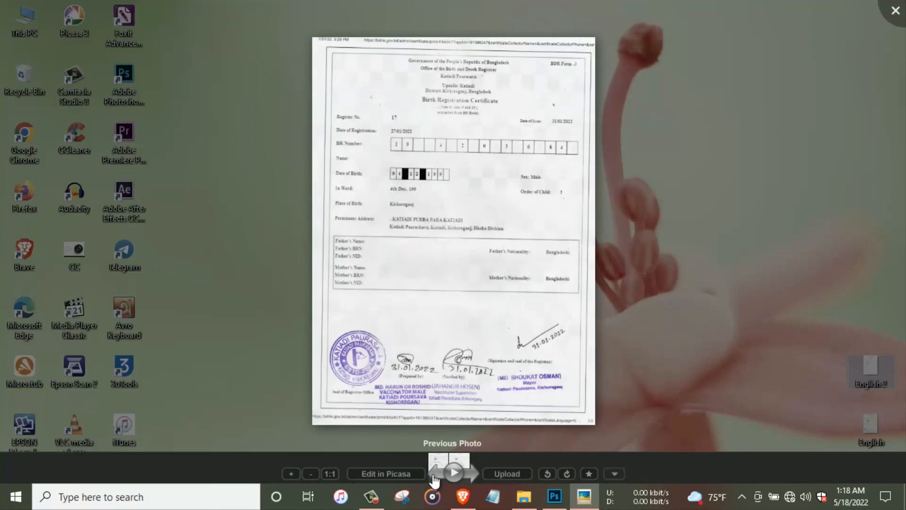
click(464, 475)
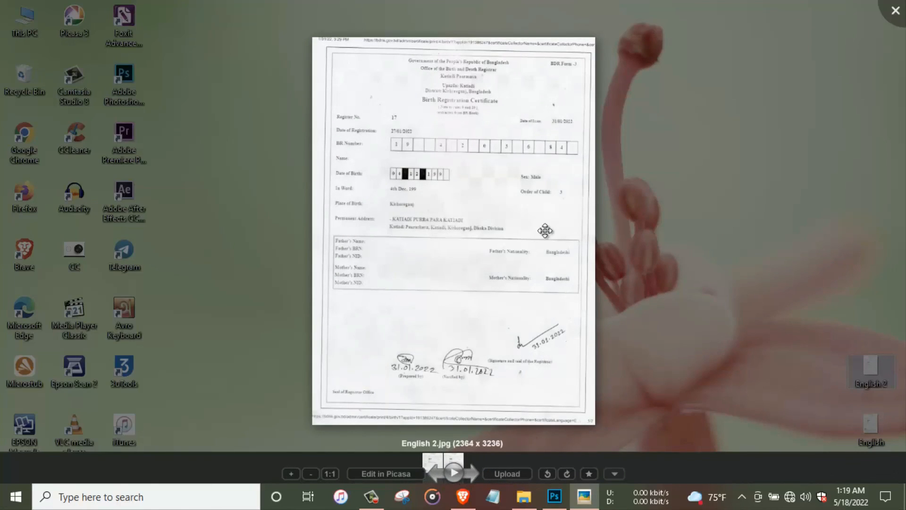